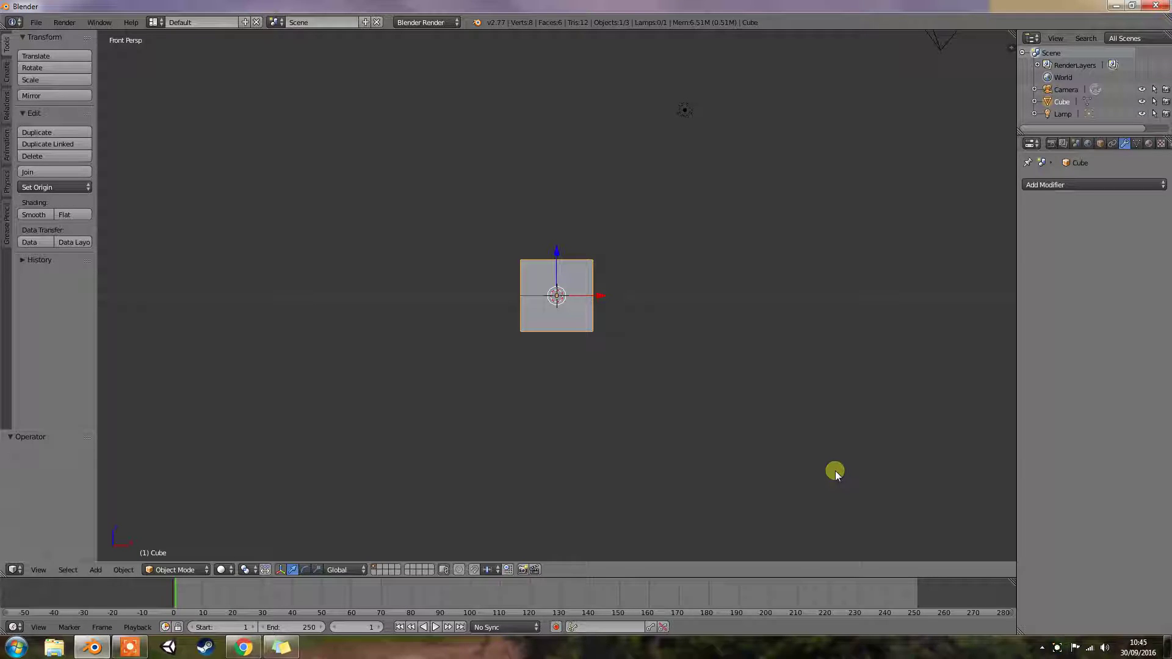
Add a Mesh Cache modifier from the Modify category to the default cube
left_click(1087, 183)
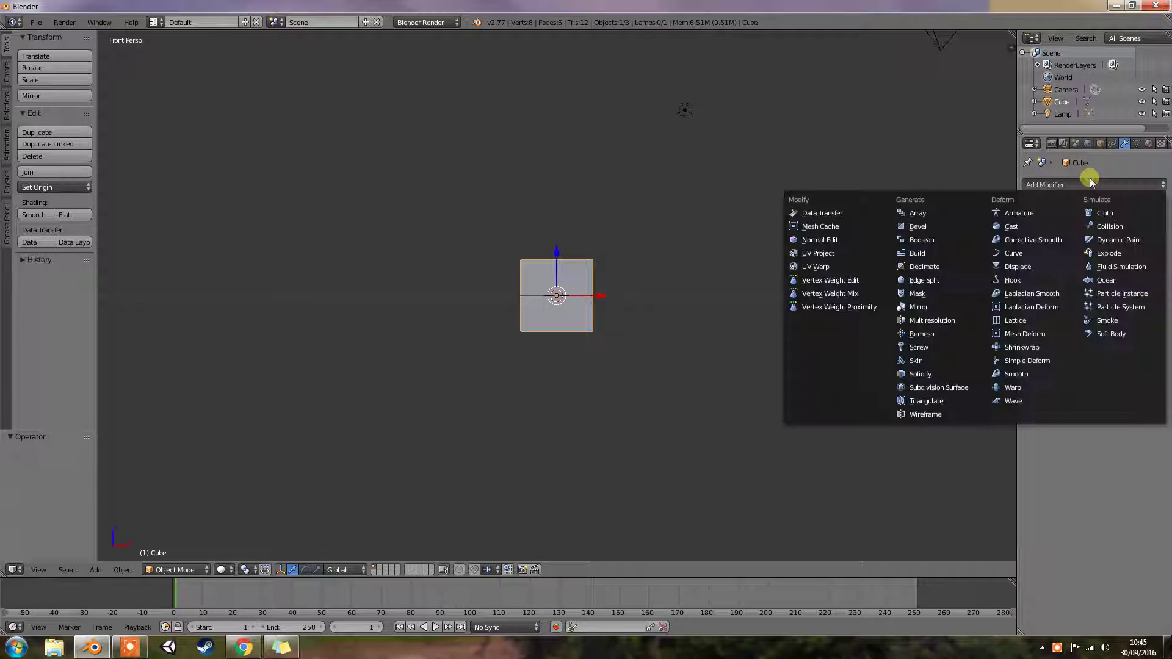
left_click(852, 226)
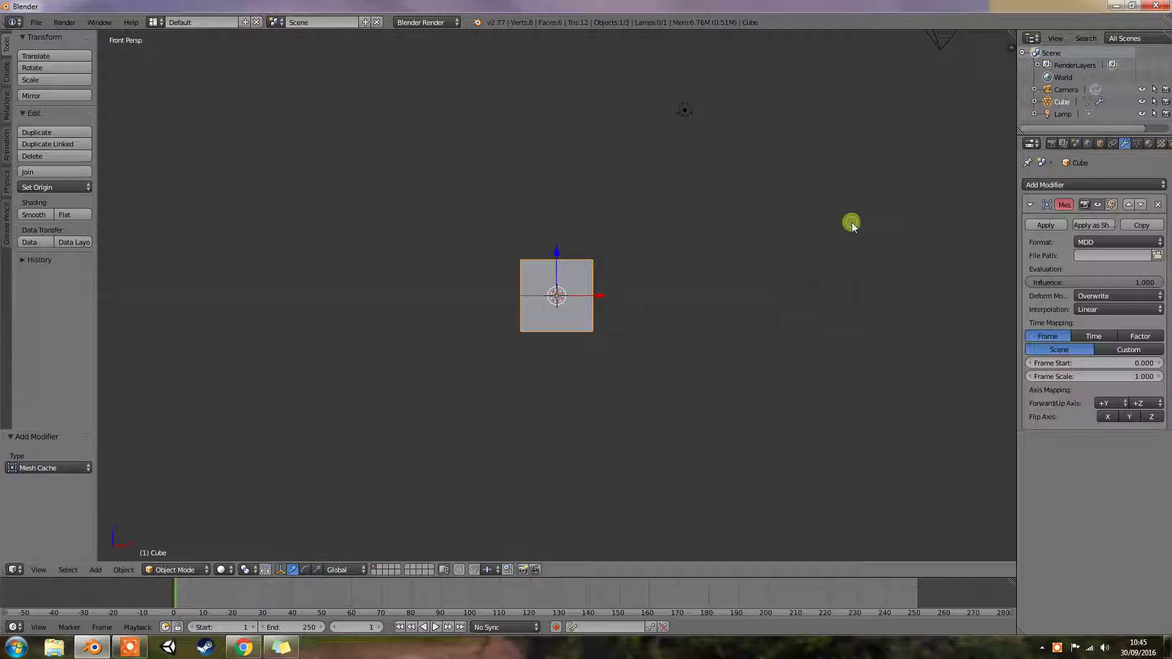
left_click(1079, 188)
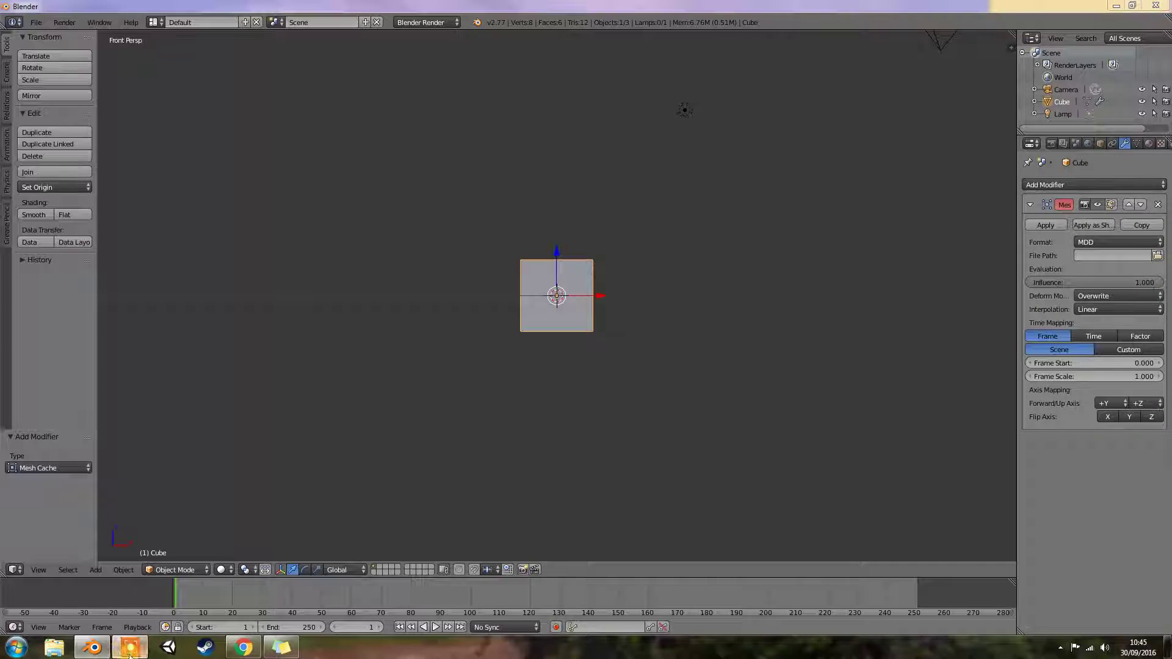
left_click(1070, 653)
left_click_drag(890, 619, 466, 589)
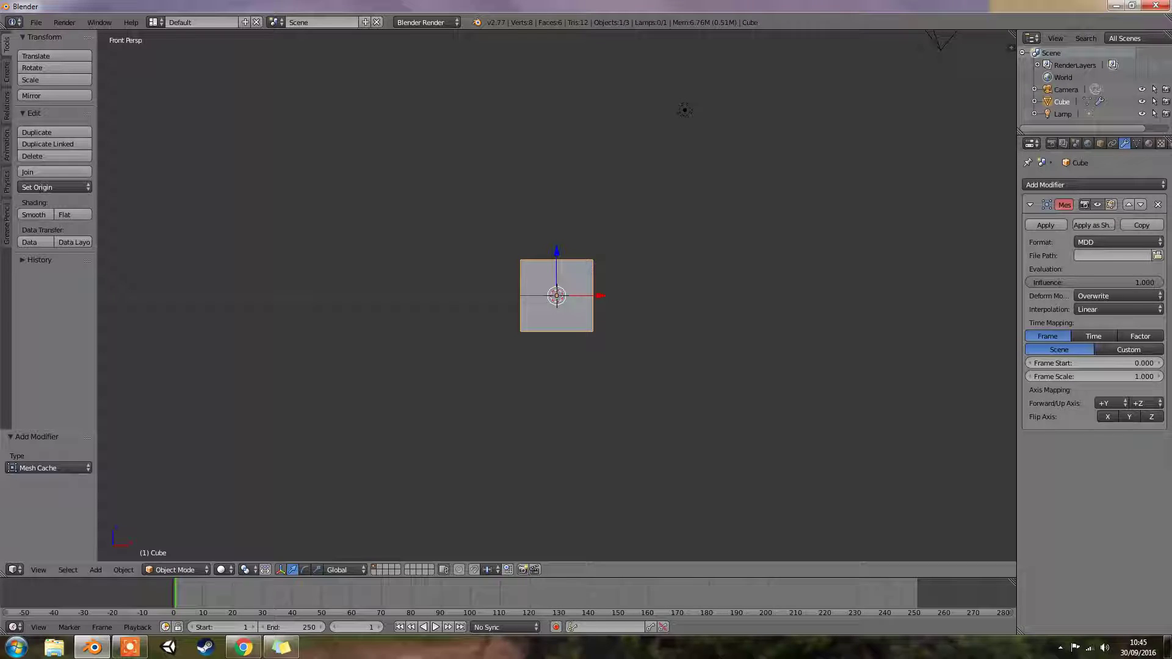
left_click(1073, 185)
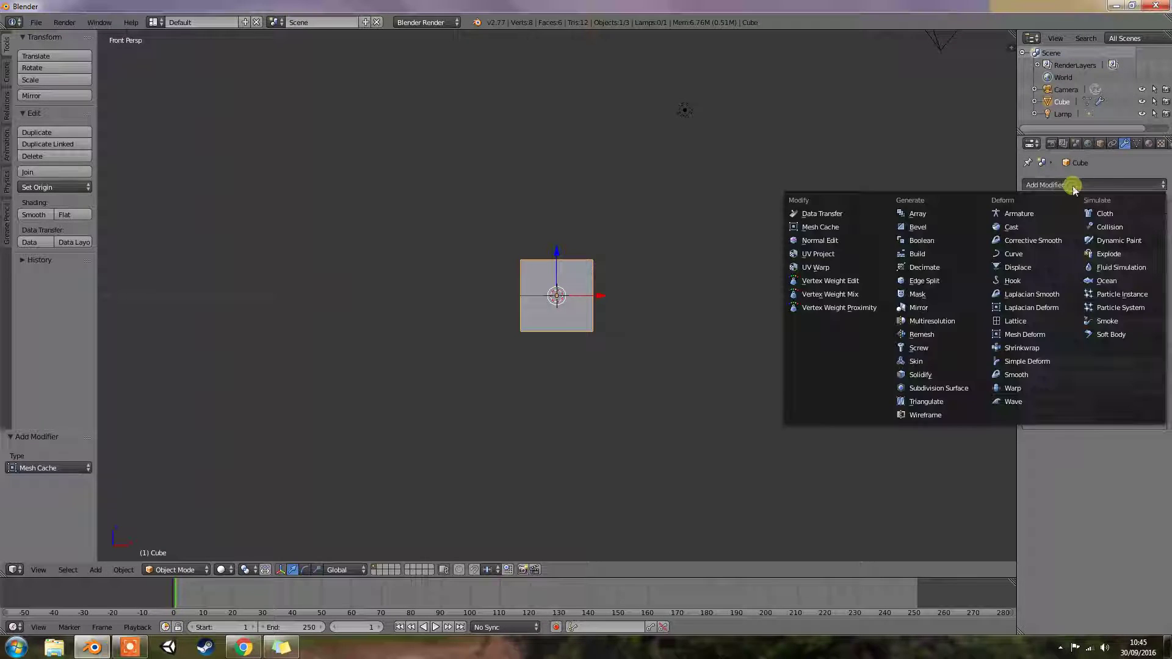
left_click(1072, 185)
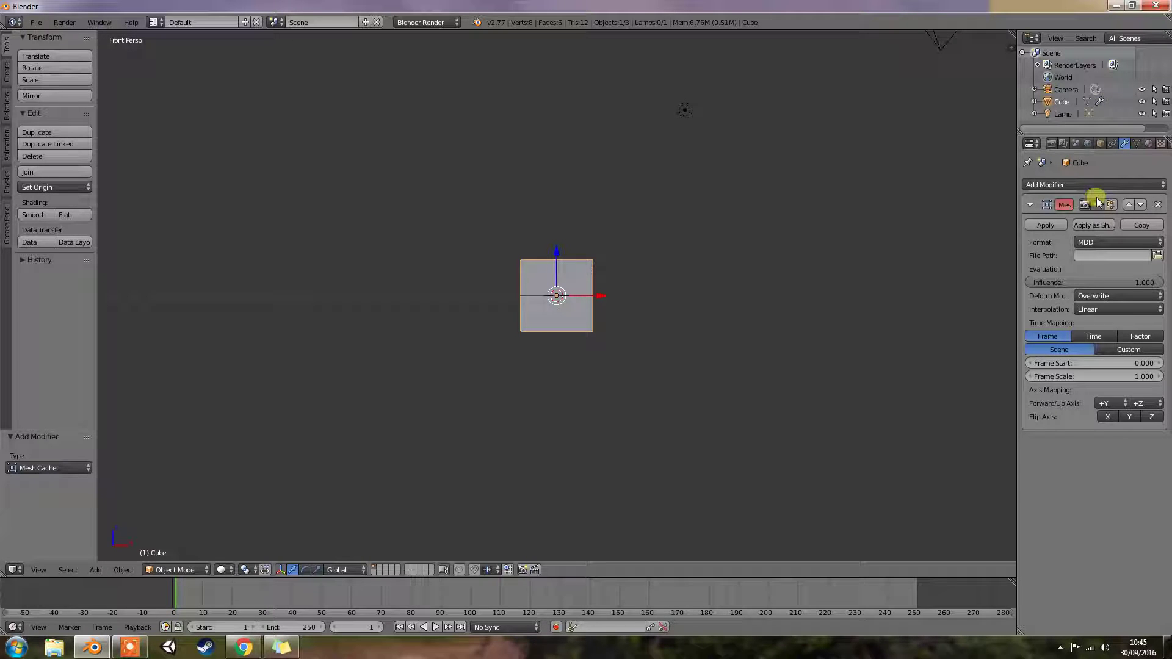
left_click(1062, 186)
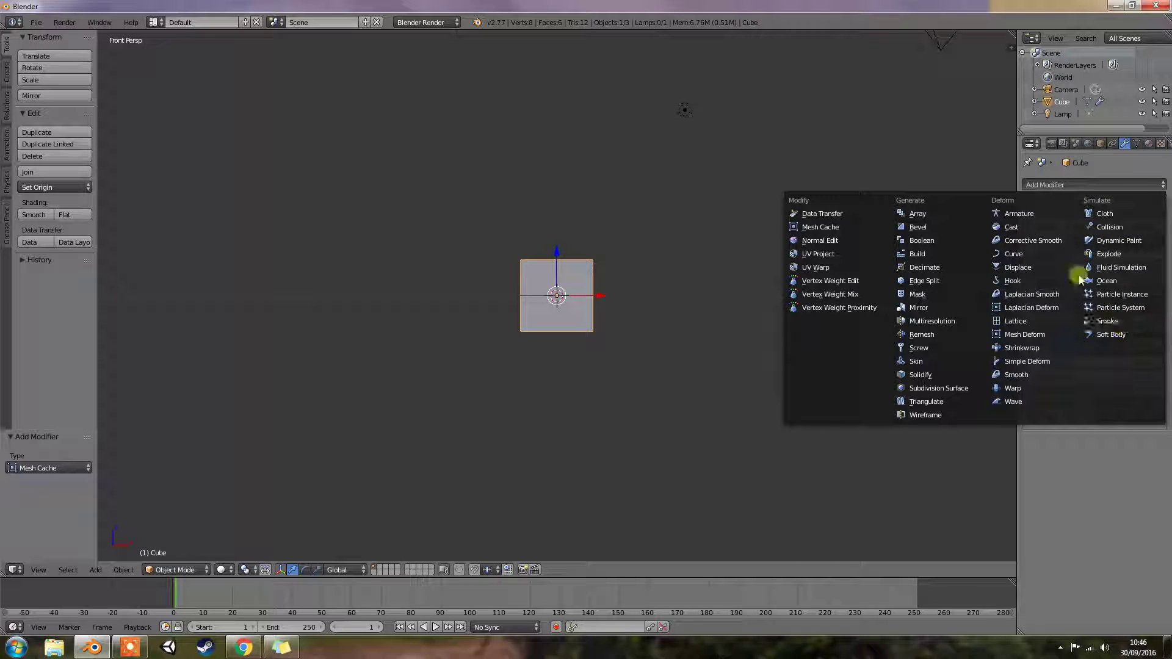
left_click(838, 318)
left_click(1096, 184)
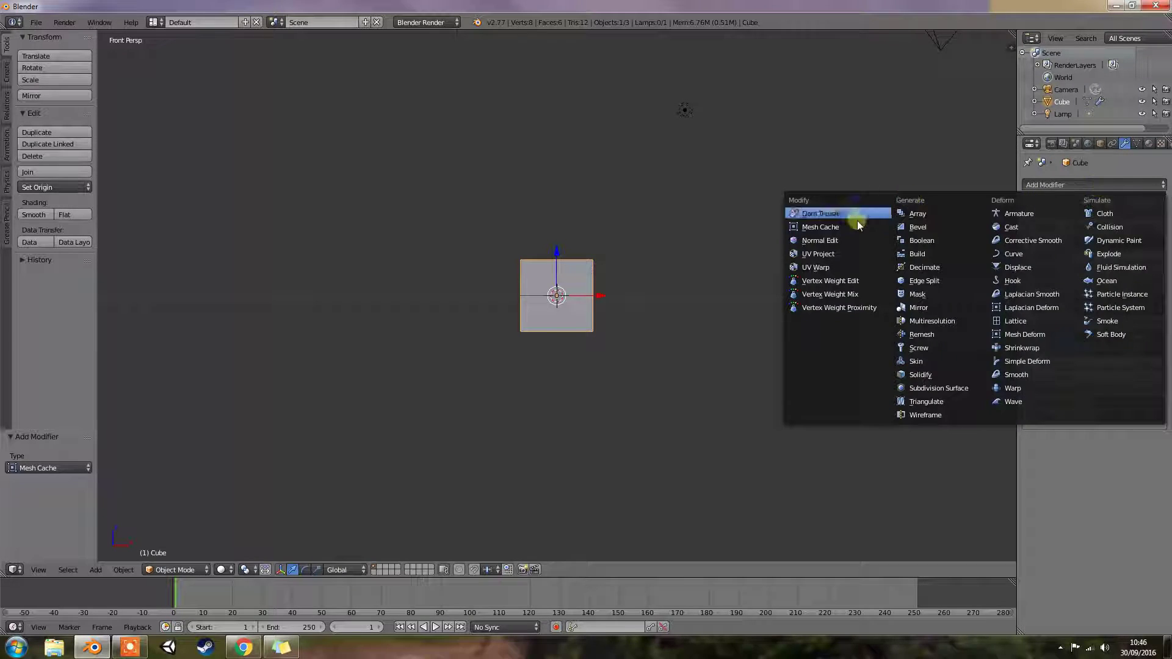
left_click(855, 254)
left_click(1089, 179)
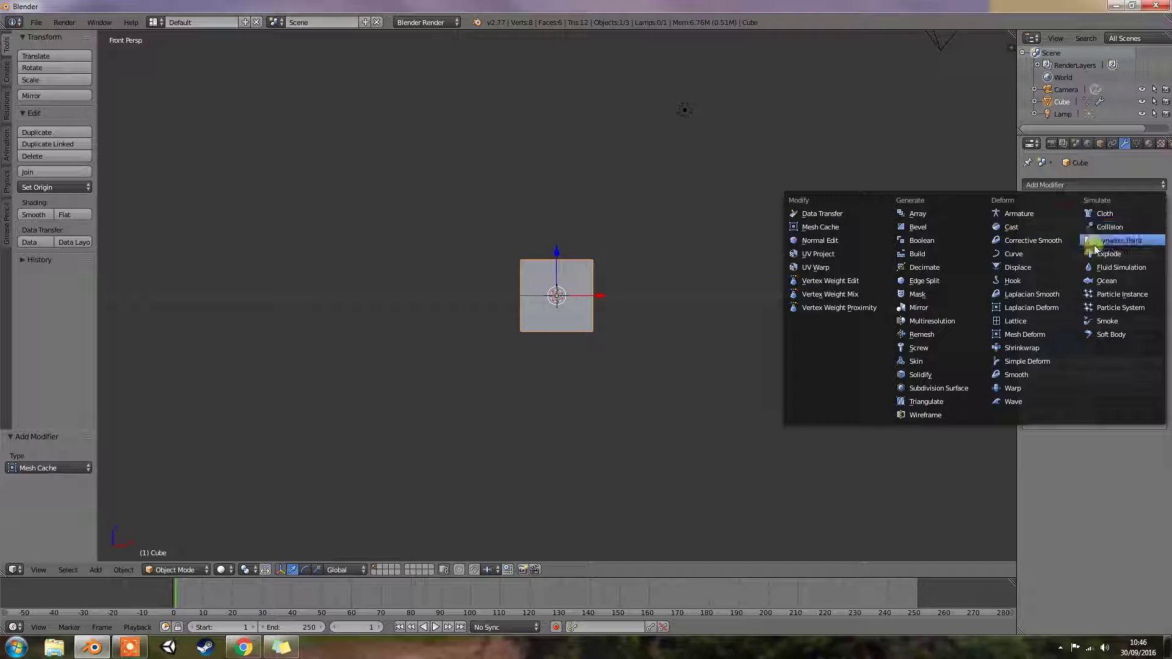
left_click(845, 228)
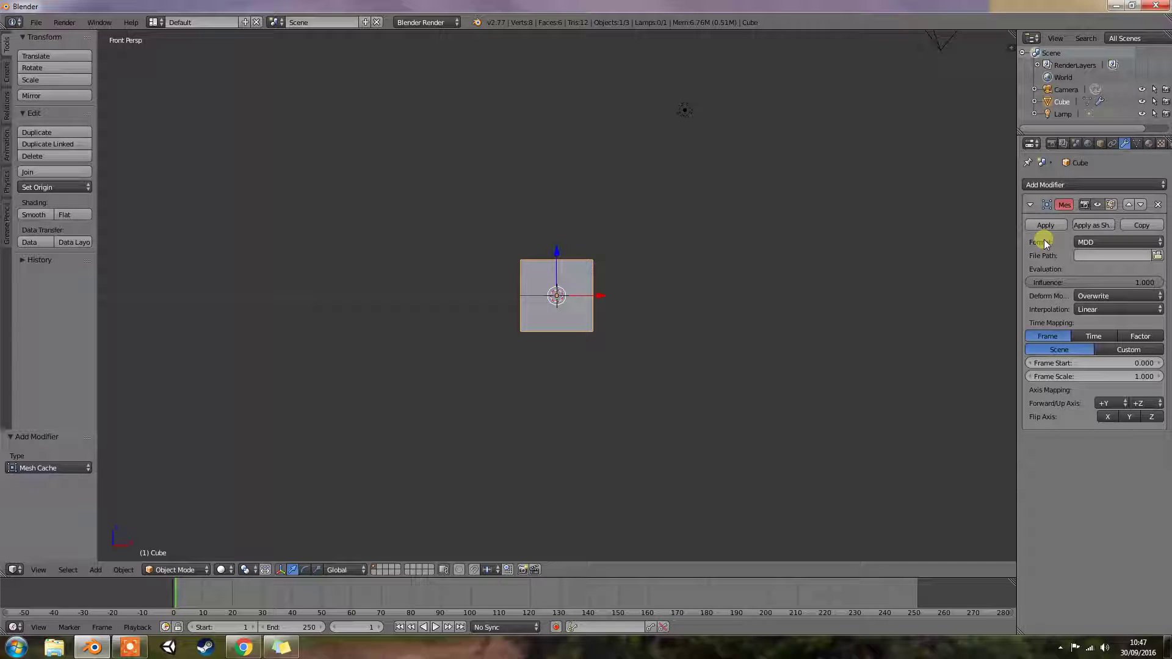
left_click(1105, 242)
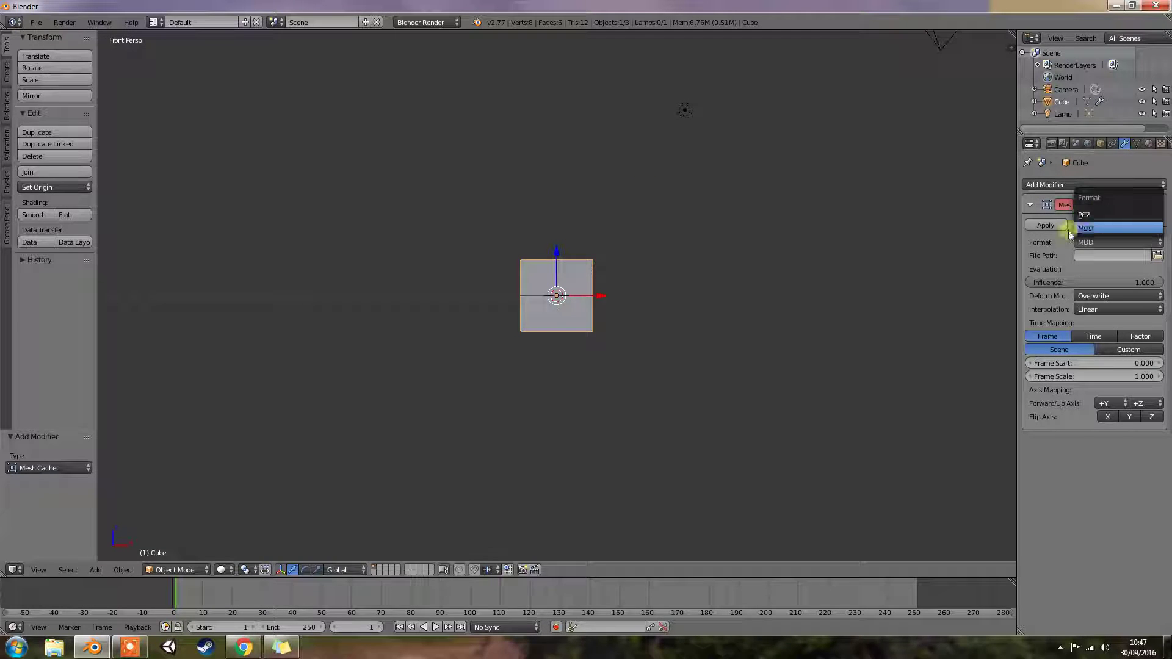
left_click(36, 22)
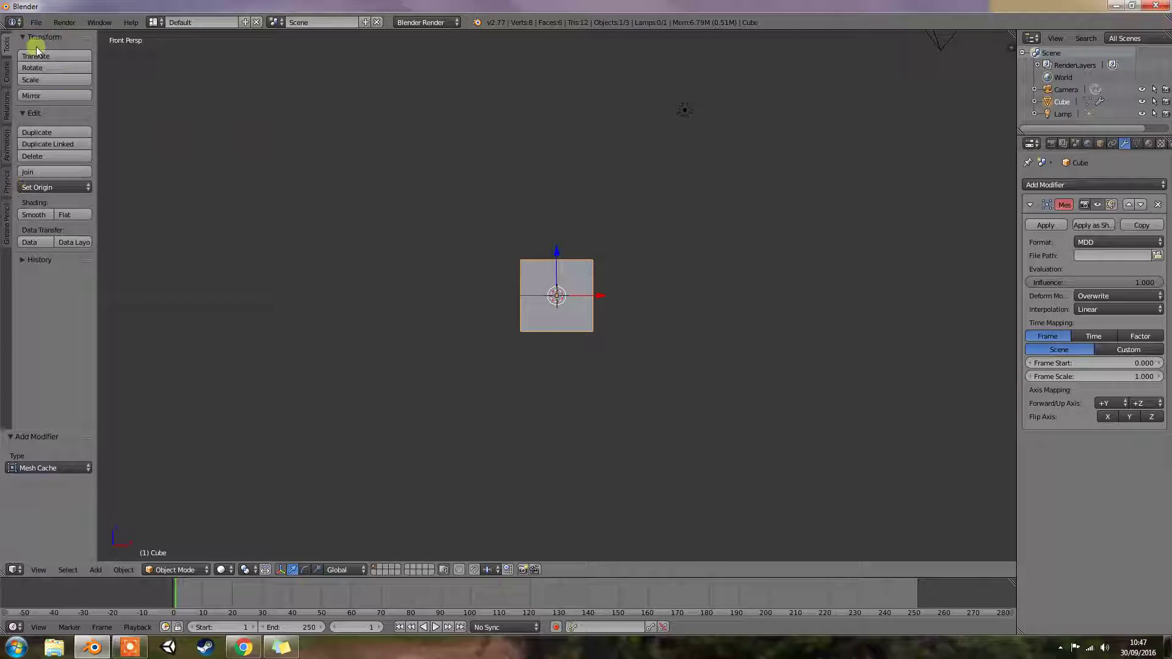
left_click(36, 22)
mouse_move(98, 272)
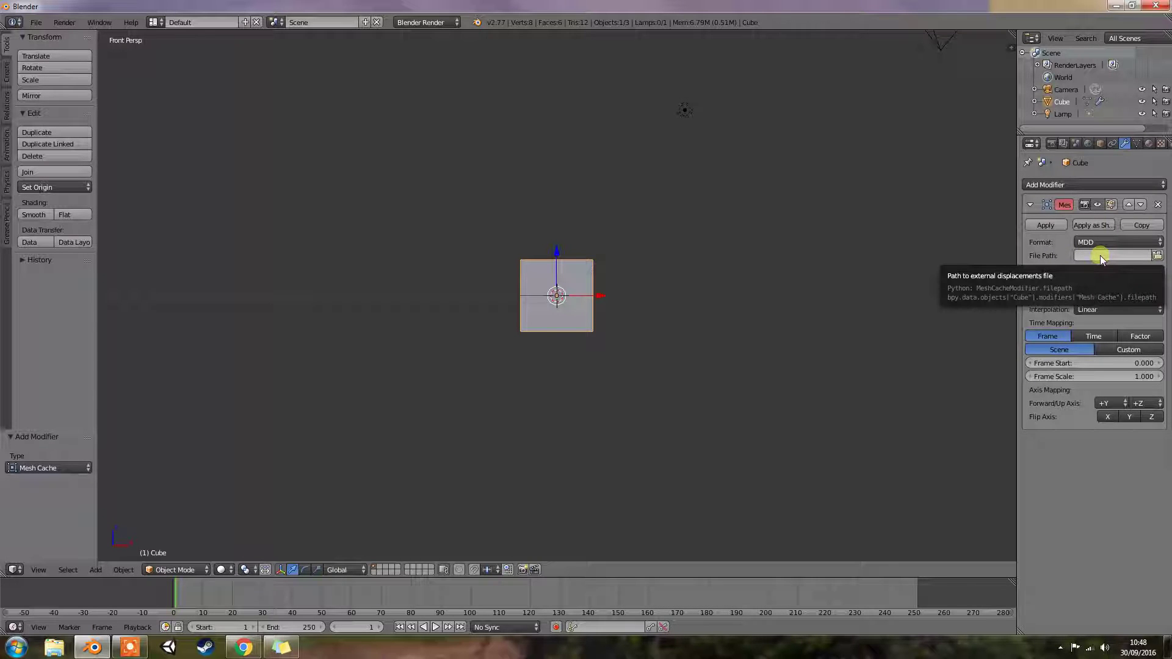
left_click(1157, 255)
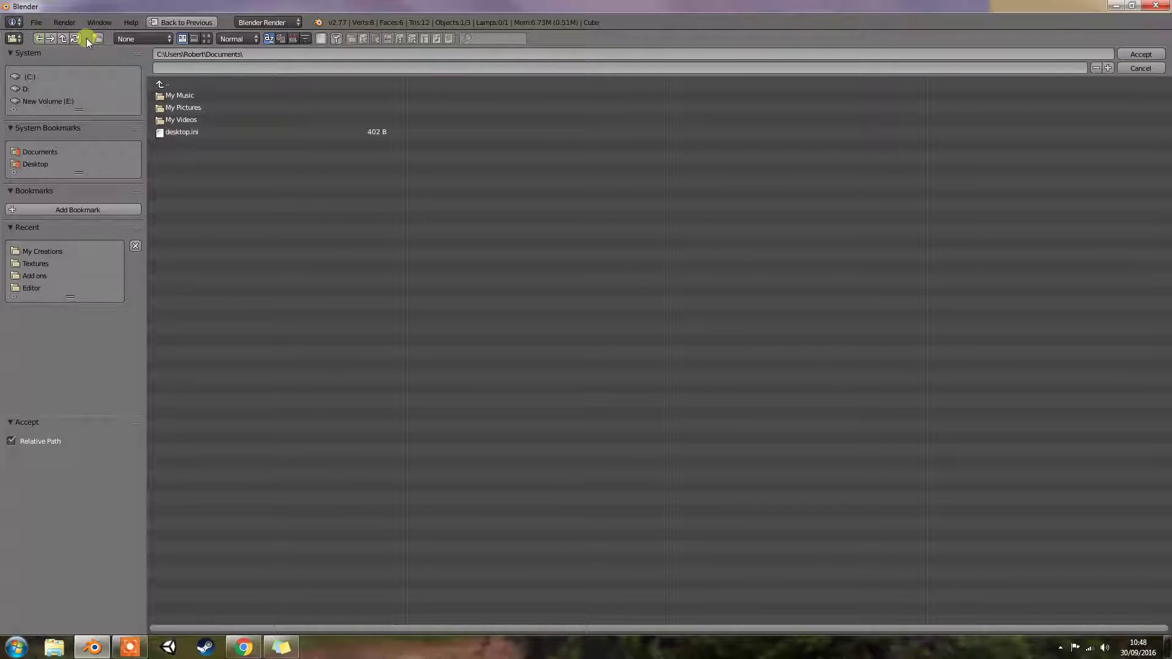
left_click(1142, 68)
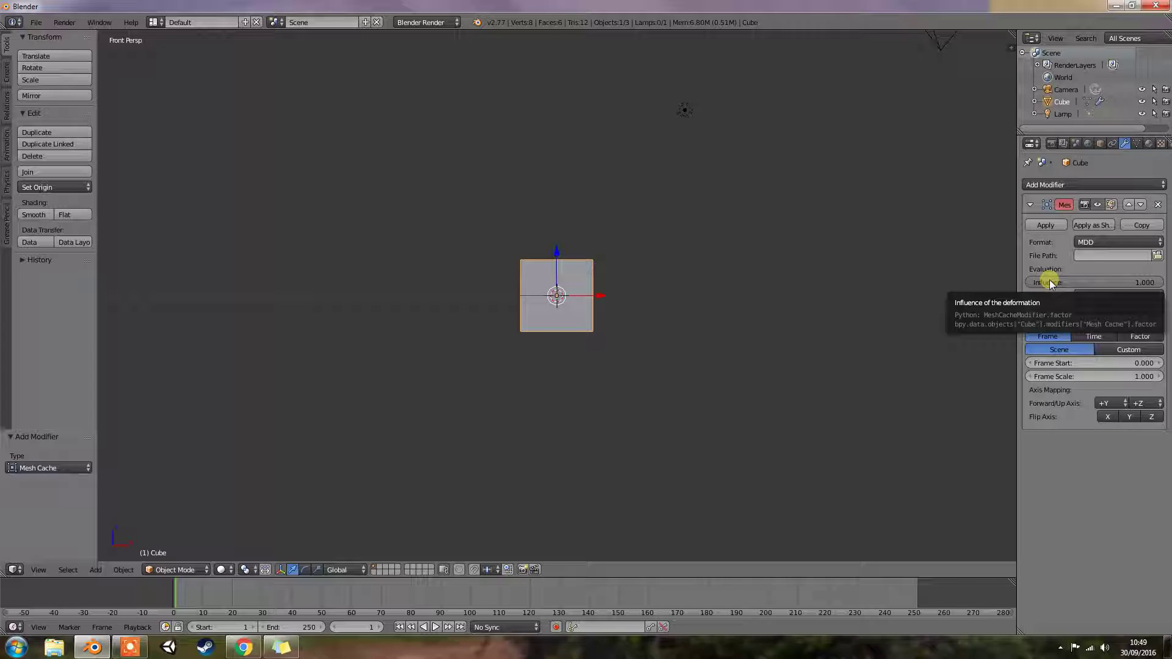
Set the Mesh Cache modifier's Deform Mode to Overwrite
left_click(1115, 297)
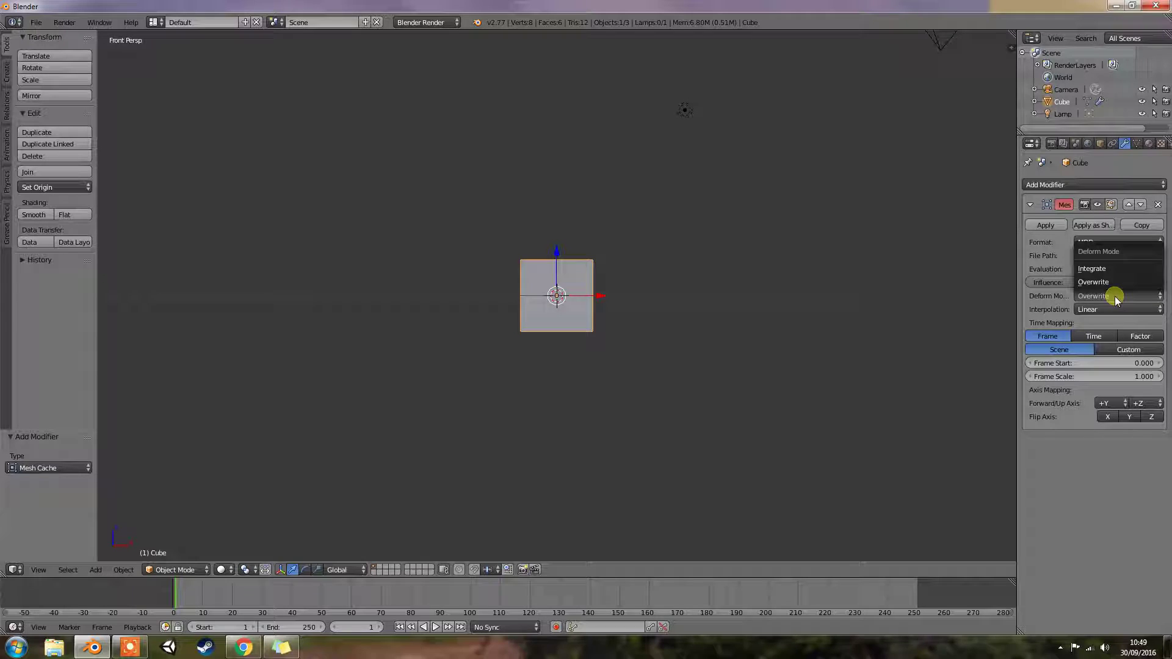
left_click(1106, 283)
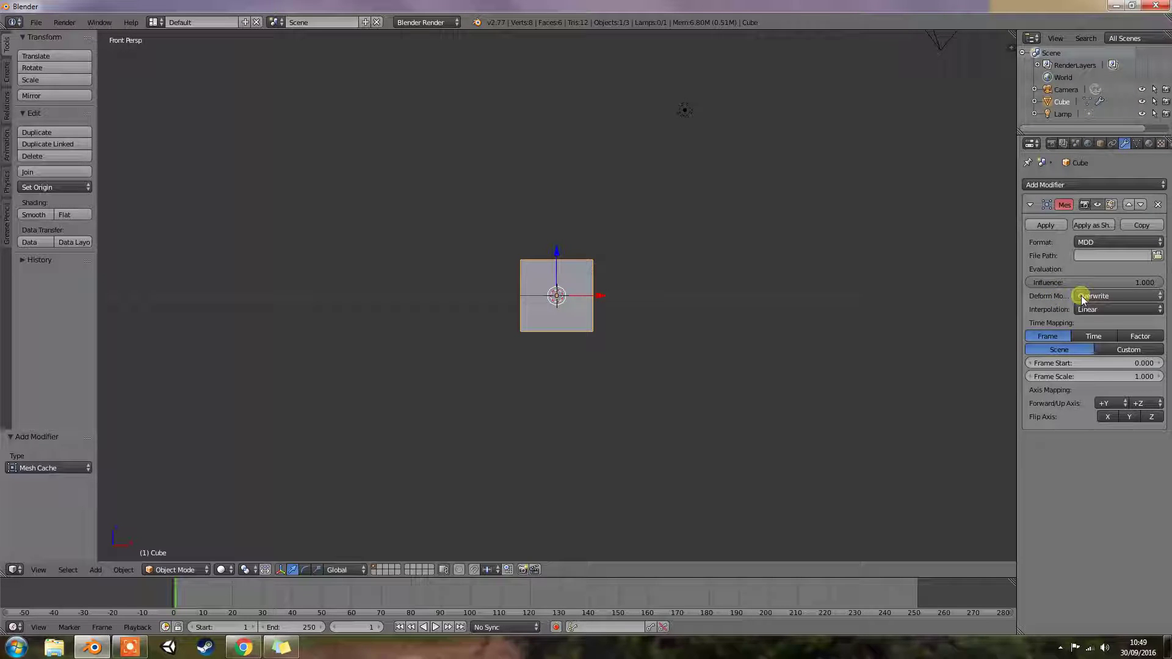
left_click(1082, 296)
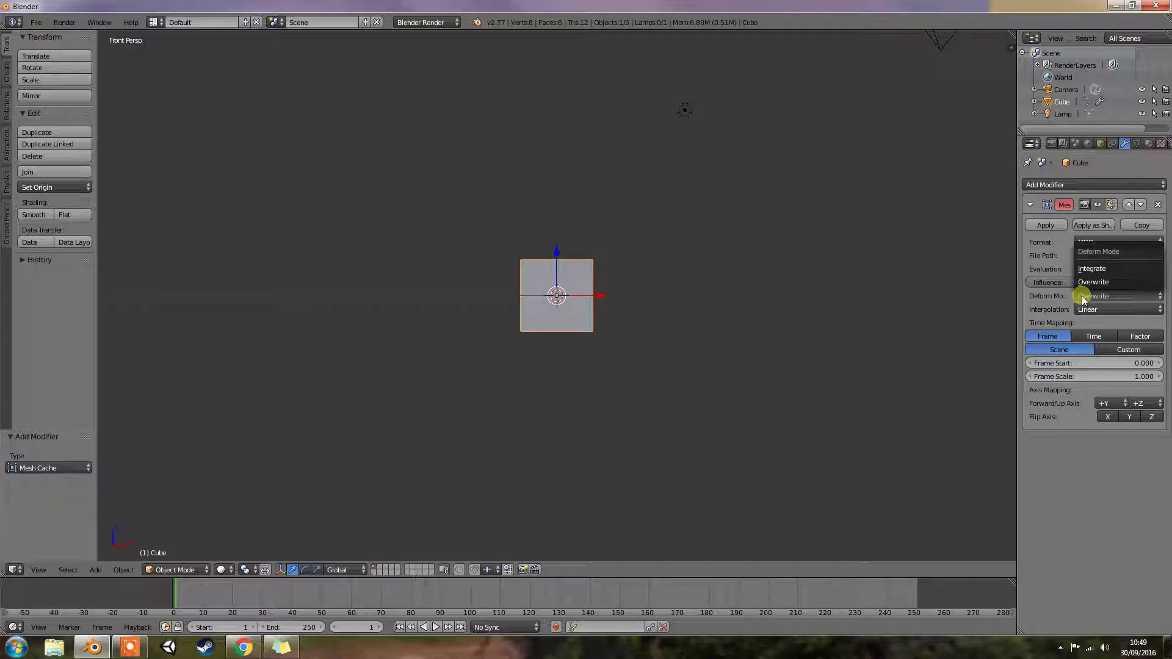
left_click(1082, 296)
left_click(1082, 297)
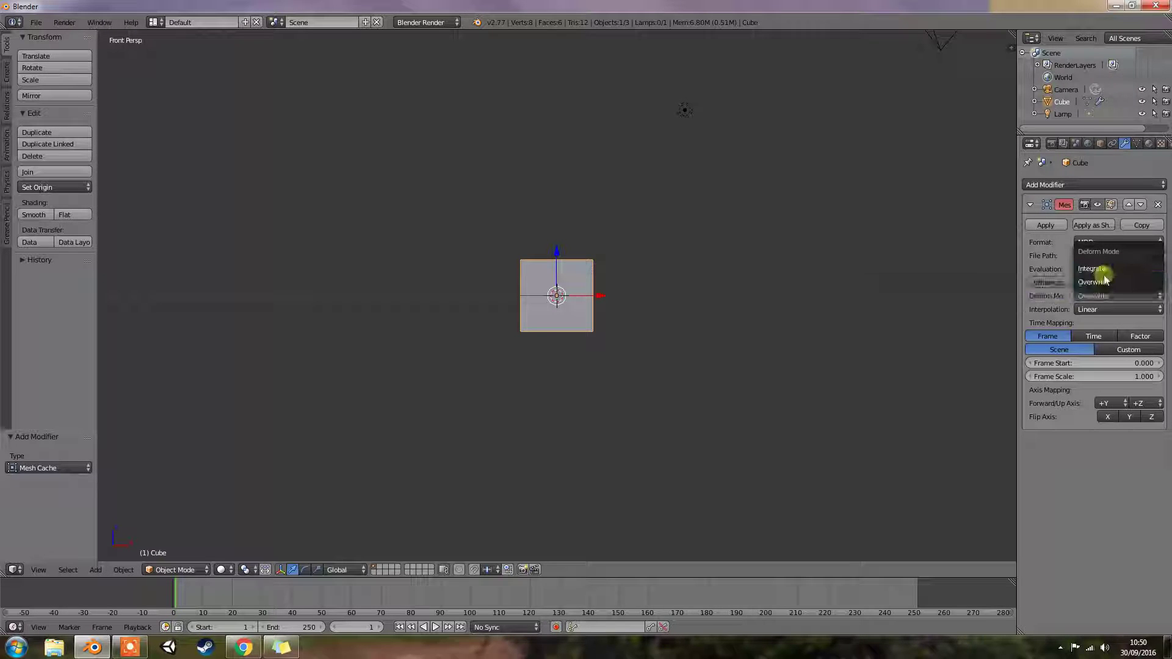
left_click(1078, 284)
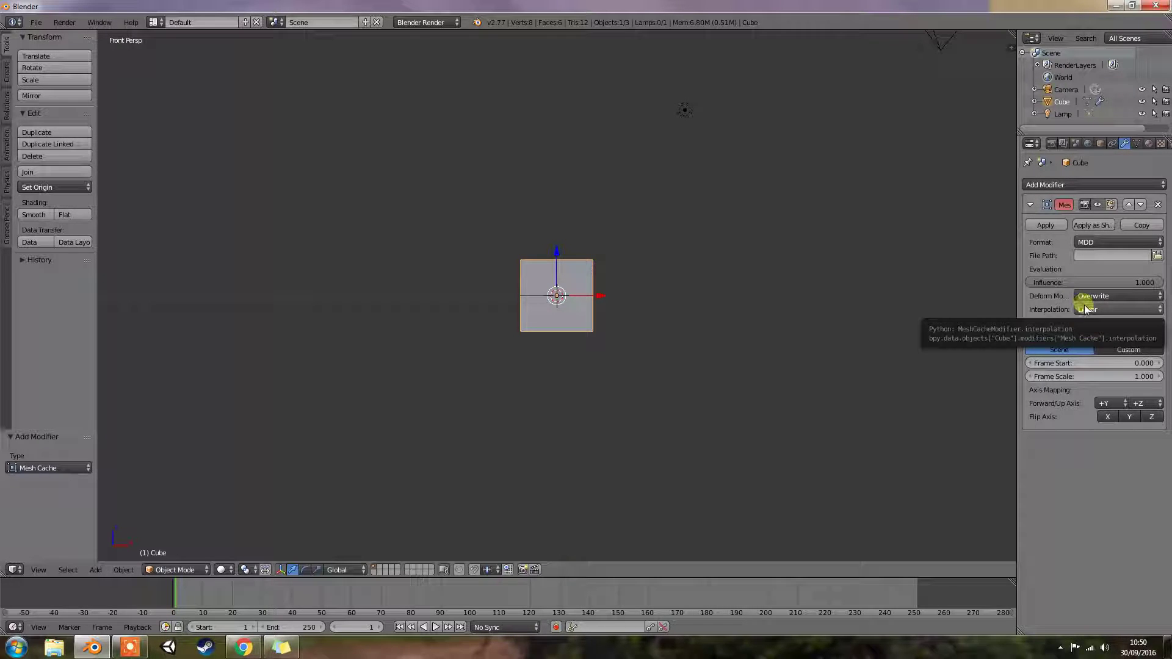
left_click(1094, 310)
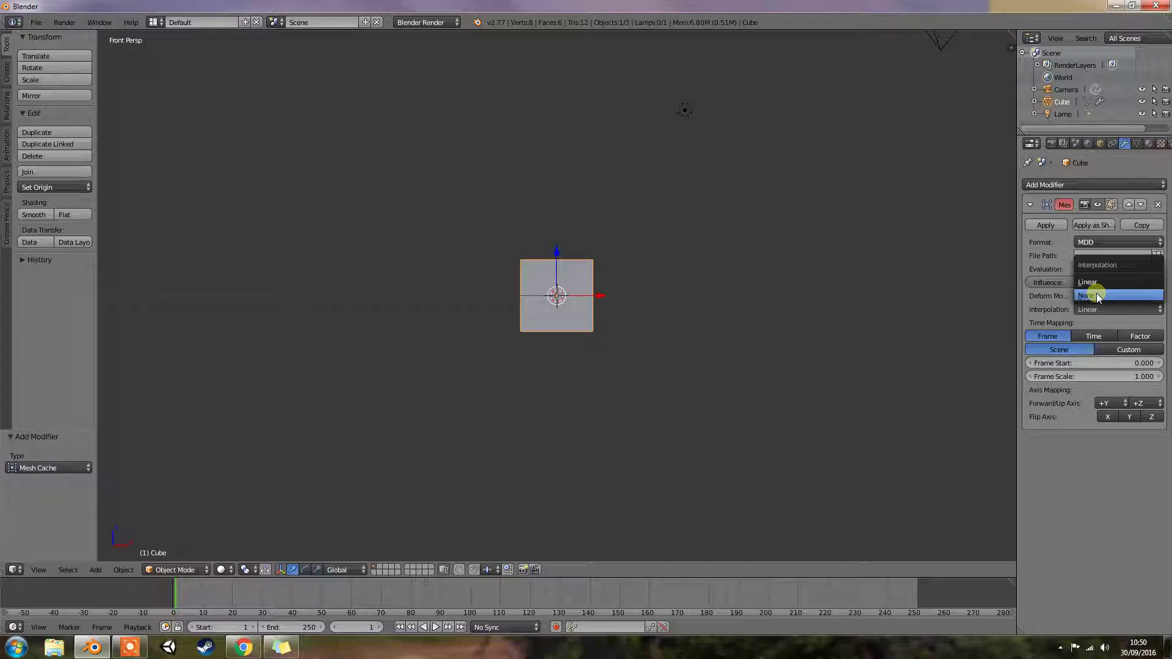
left_click(1042, 310)
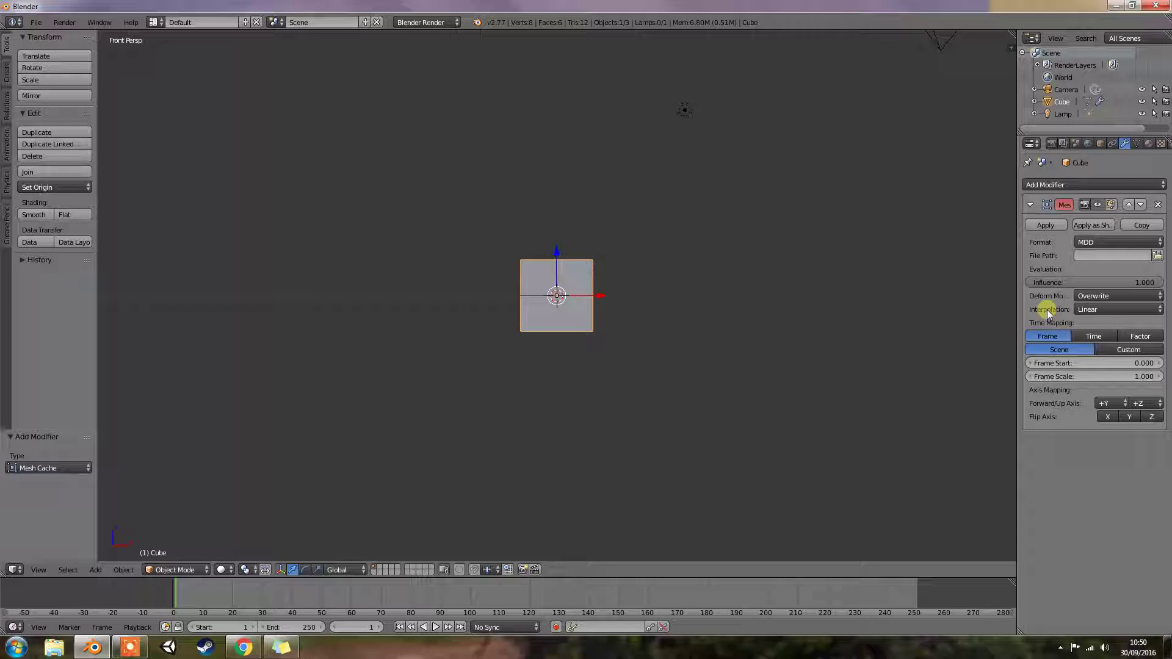
left_click(1091, 336)
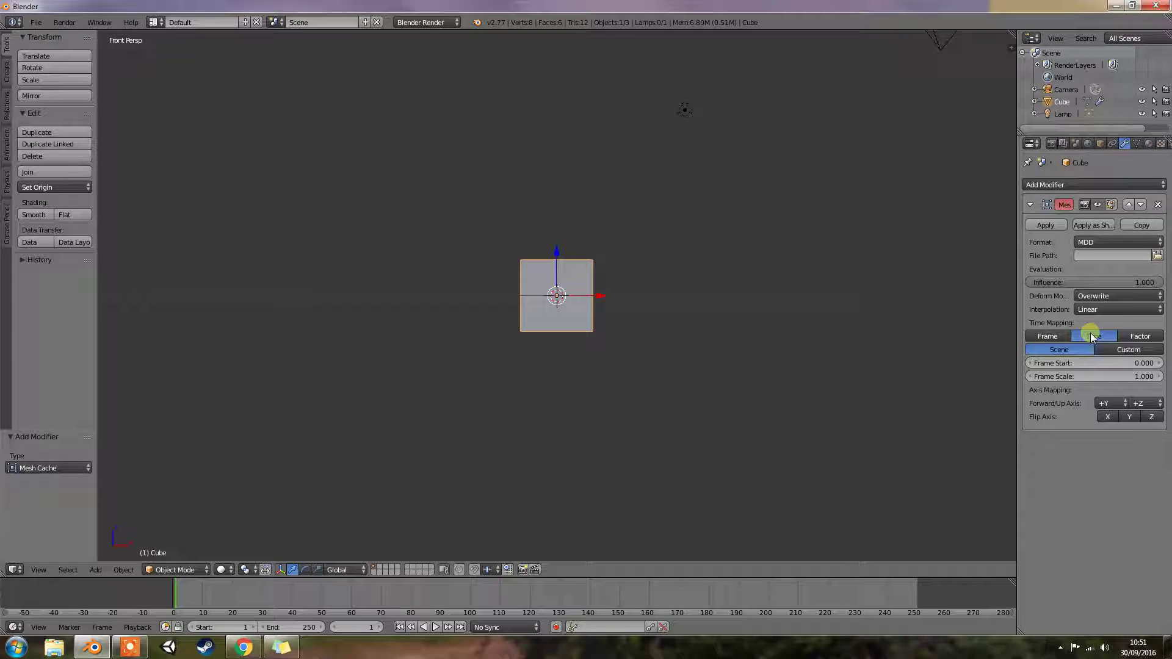
left_click(1063, 337)
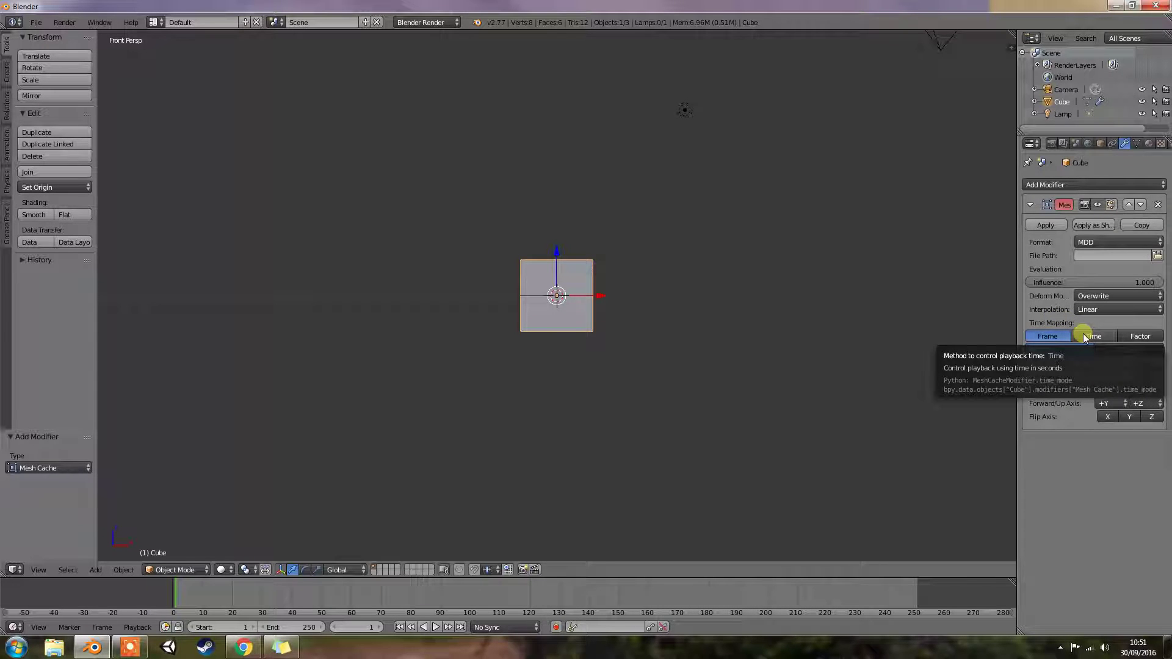
left_click(1084, 336)
left_click(1045, 336)
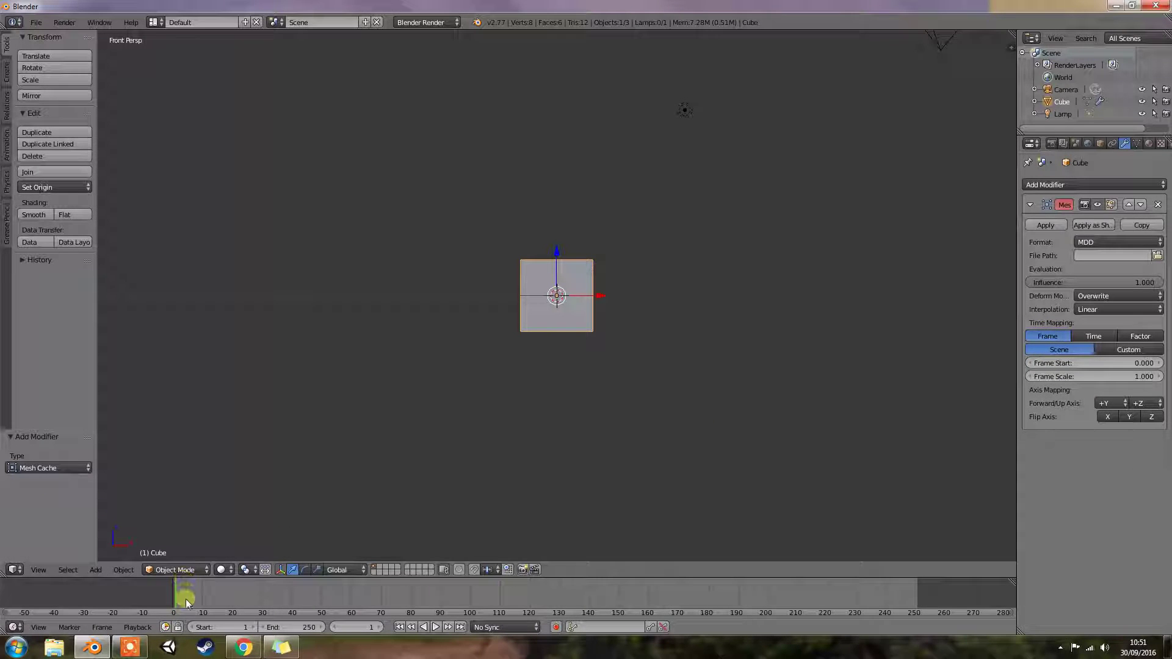
Step the current frame to 3 and 5, return to frame 1, then switch time mapping to Time
left_click(396, 629)
left_click(379, 627)
left_click(380, 627)
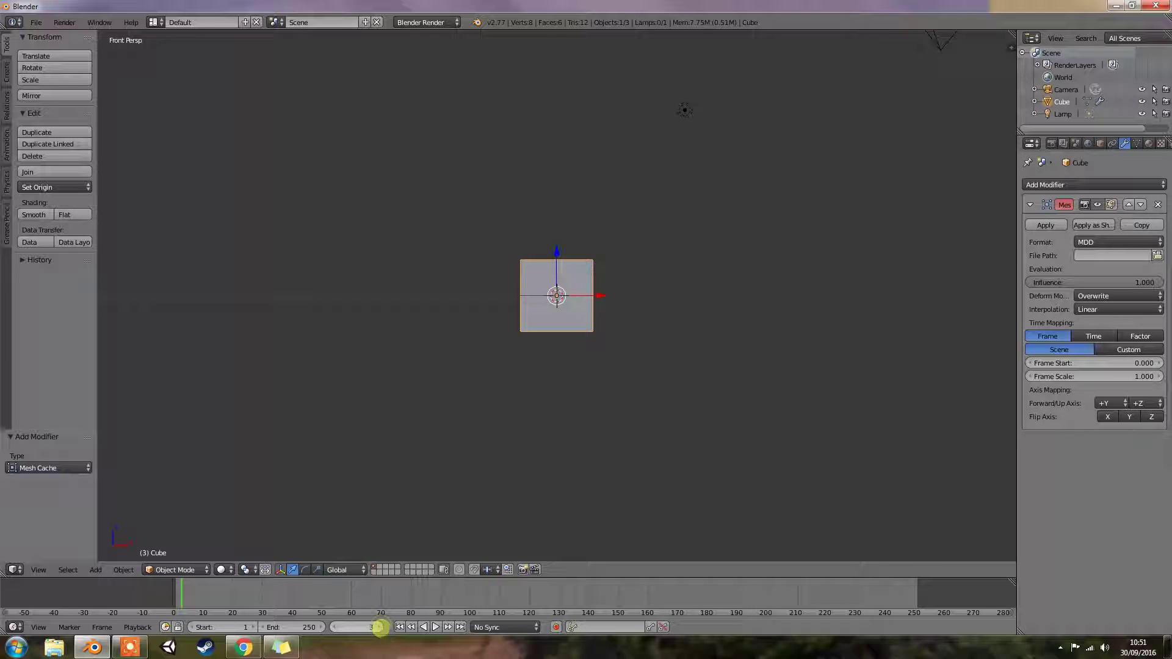
left_click(380, 627)
left_click(380, 627)
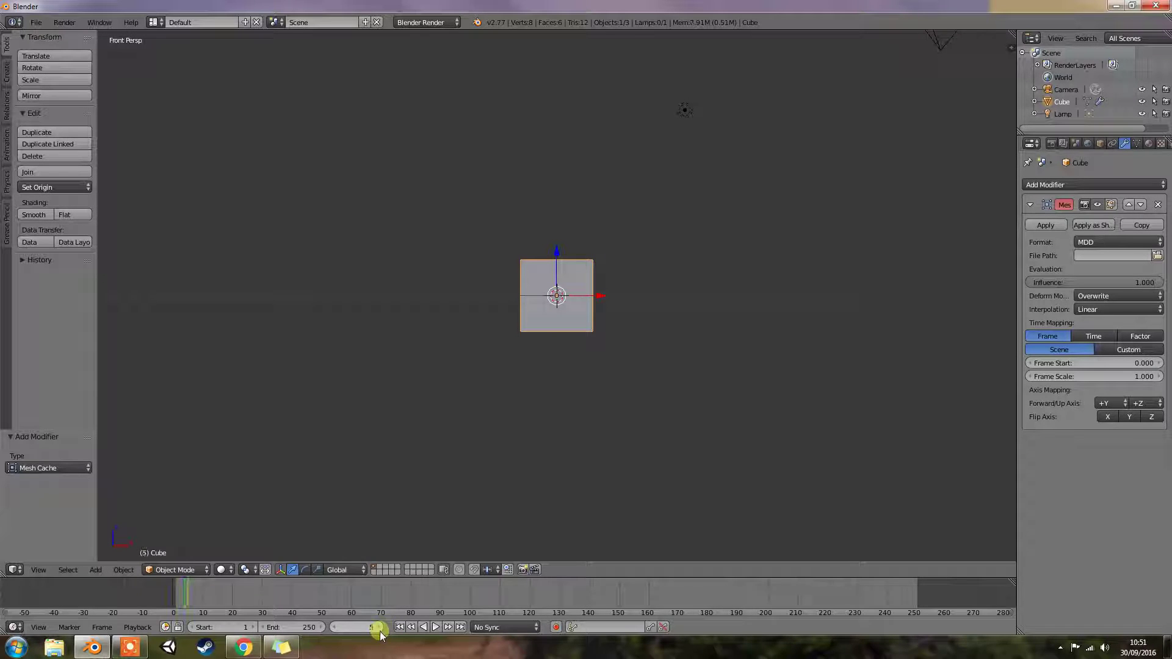
left_click(336, 628)
left_click(335, 627)
left_click(335, 628)
left_click(335, 628)
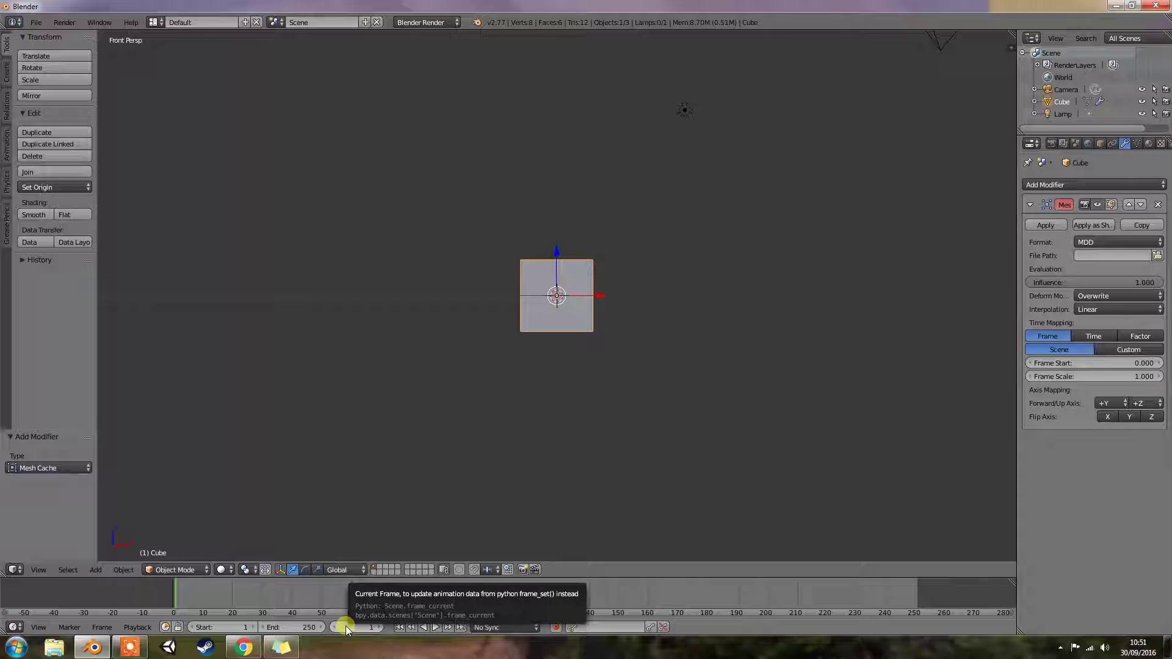
left_click(1081, 338)
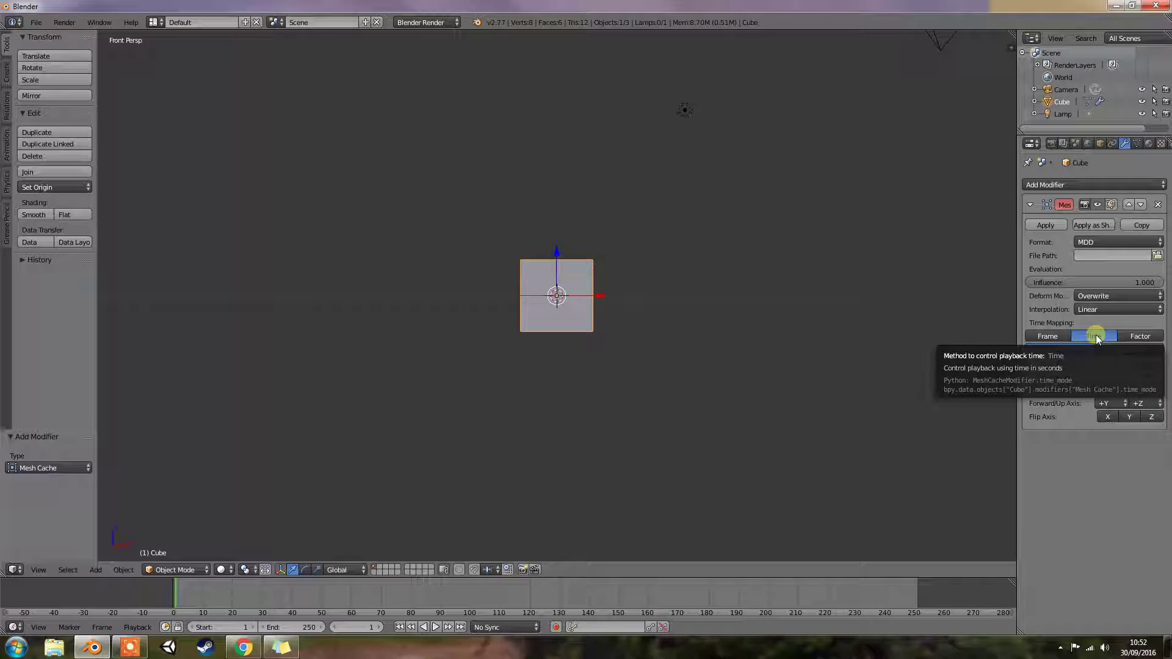
Switch the Mesh Cache time mapping from Time to Factor
left_click(1140, 336)
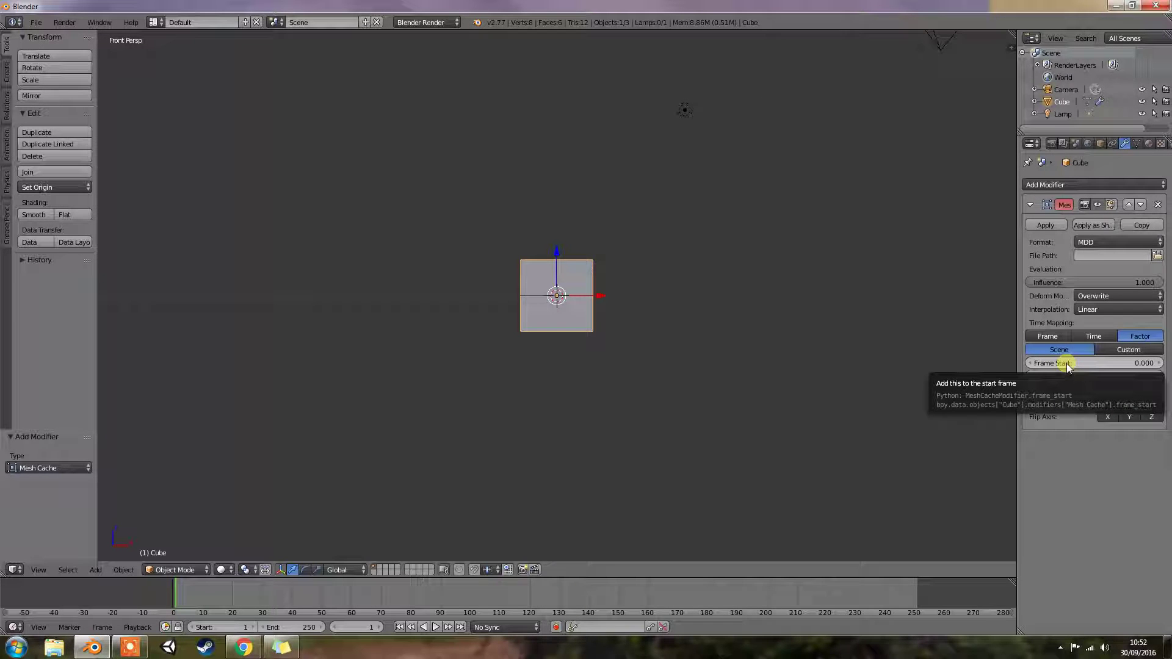
Set Frame Start to 1, then move the current frame to 0 and back to 1
left_click(1148, 364)
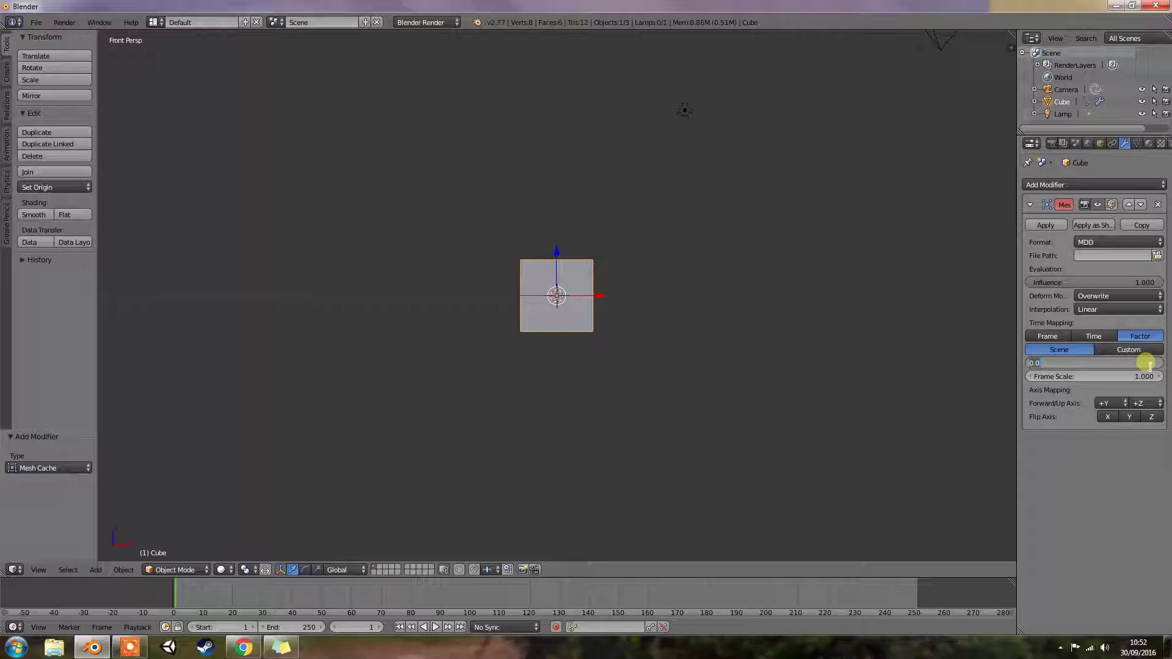
type("1")
key("Return")
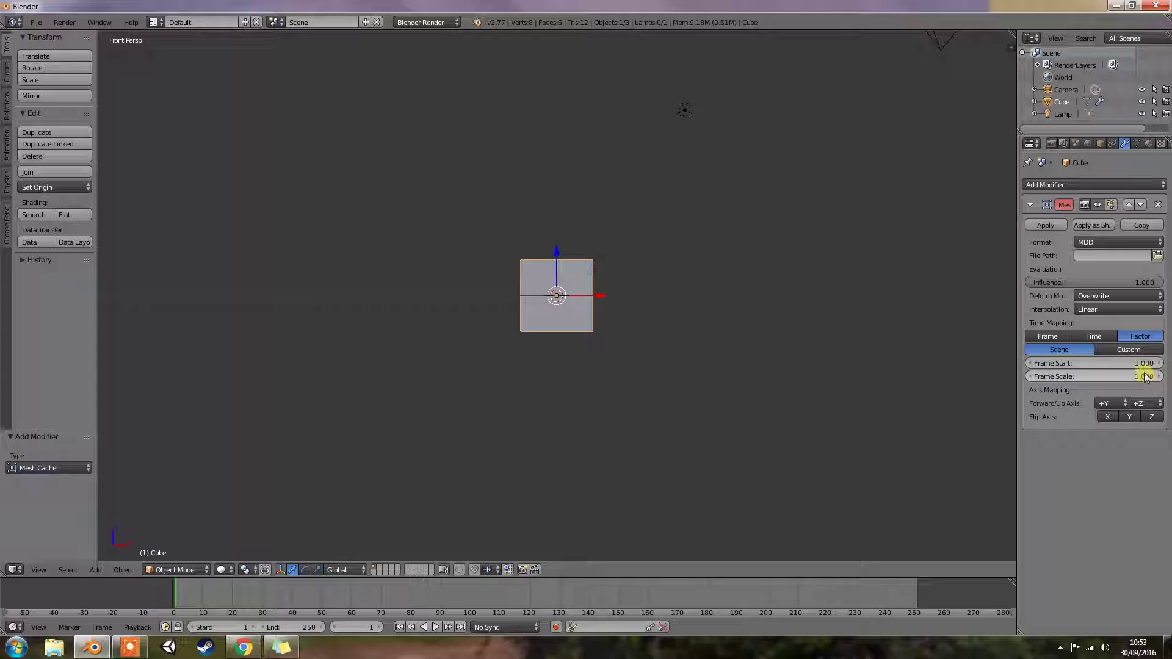
left_click_drag(384, 630, 381, 635)
left_click(379, 627)
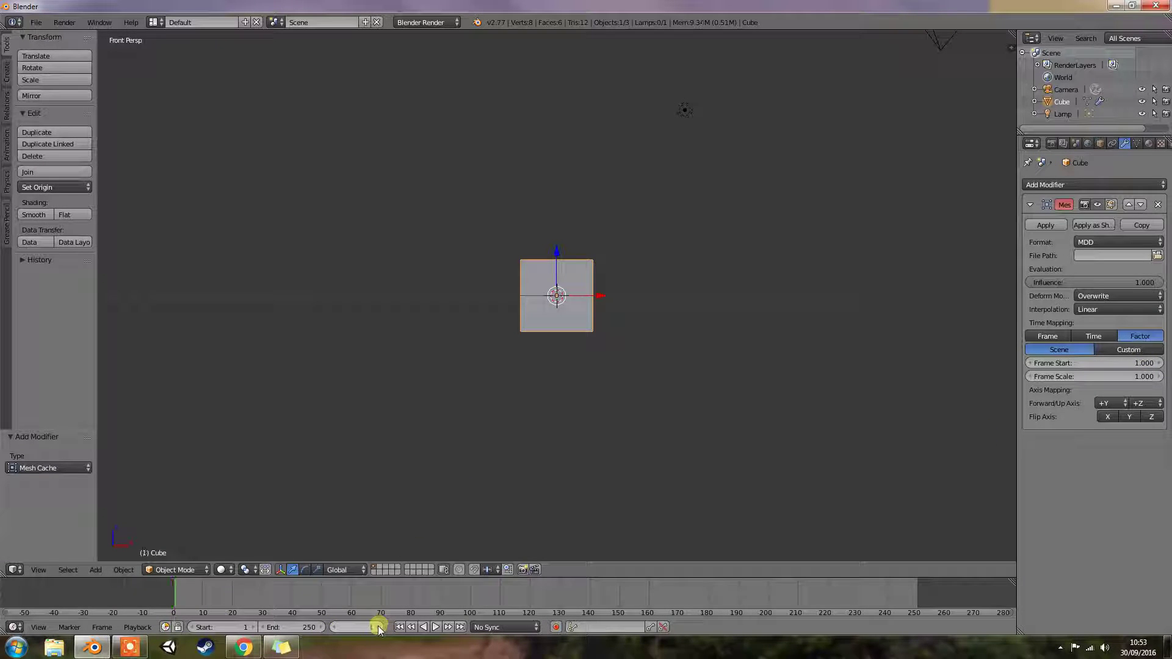
Enter 10 in the Frame Scale field
left_click(1112, 377)
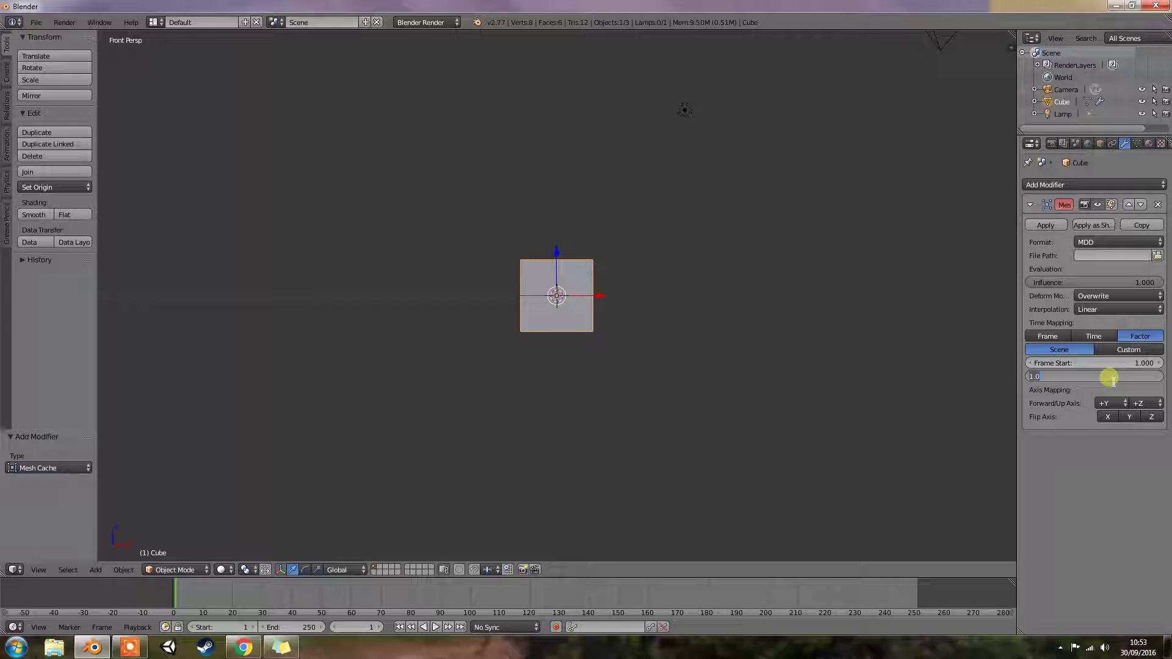
type("10")
key("Return")
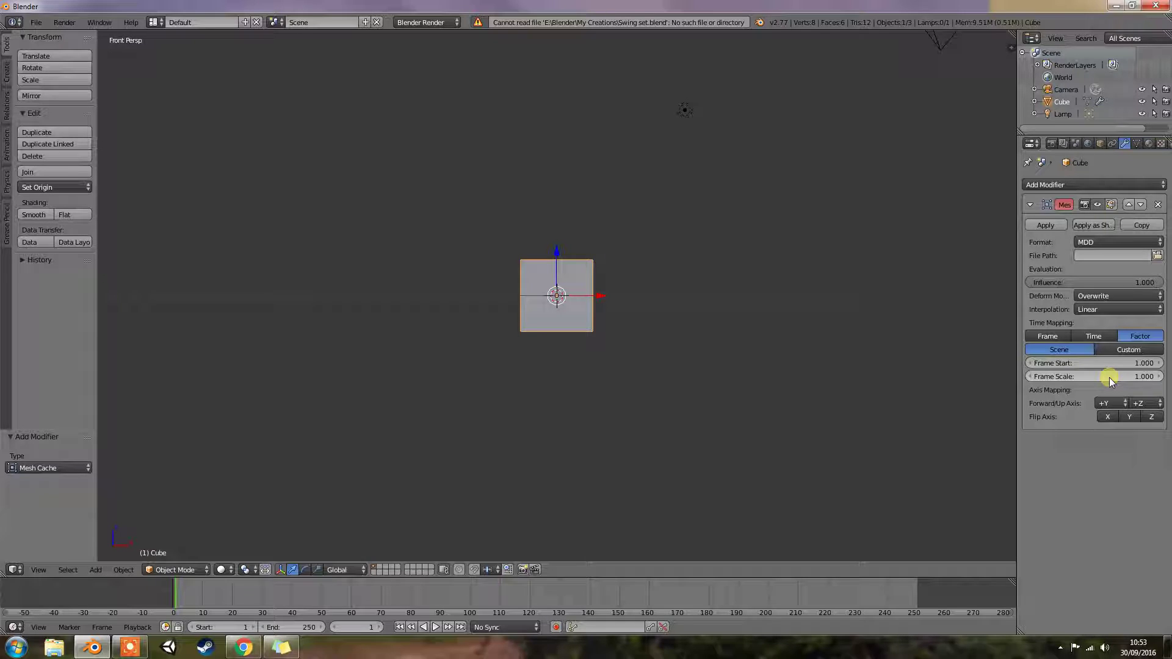
Set Frame Scale to 10 and switch the time source to Custom with Evaluation Factor 0
left_click(1109, 377)
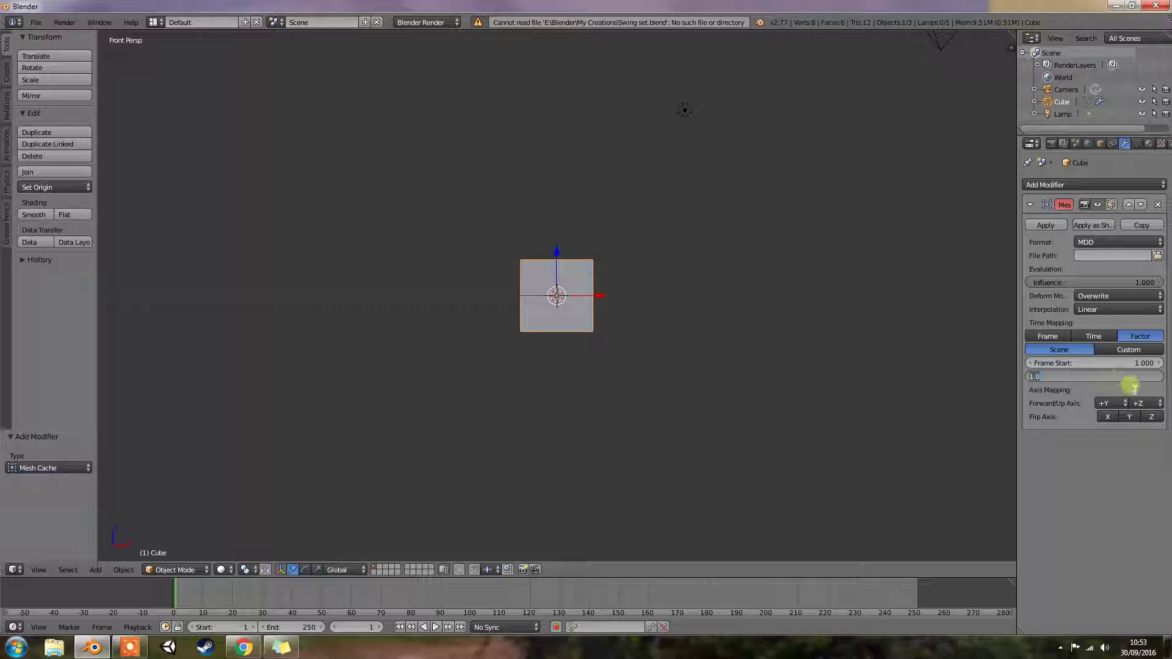
type("10")
key("Return")
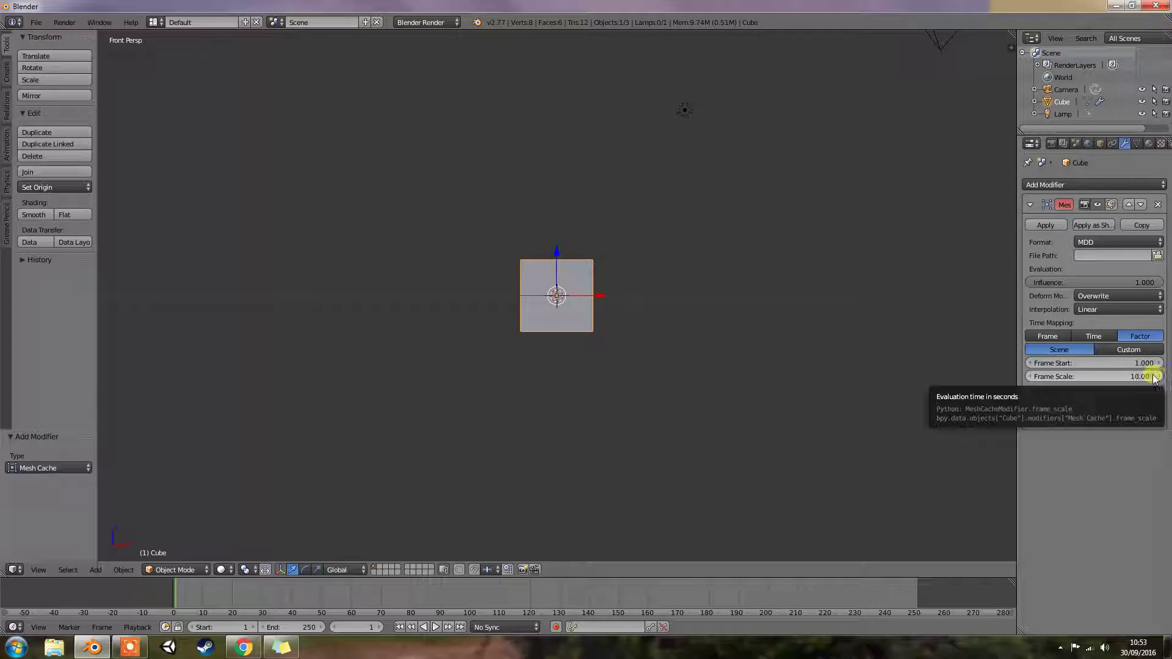
left_click(1124, 350)
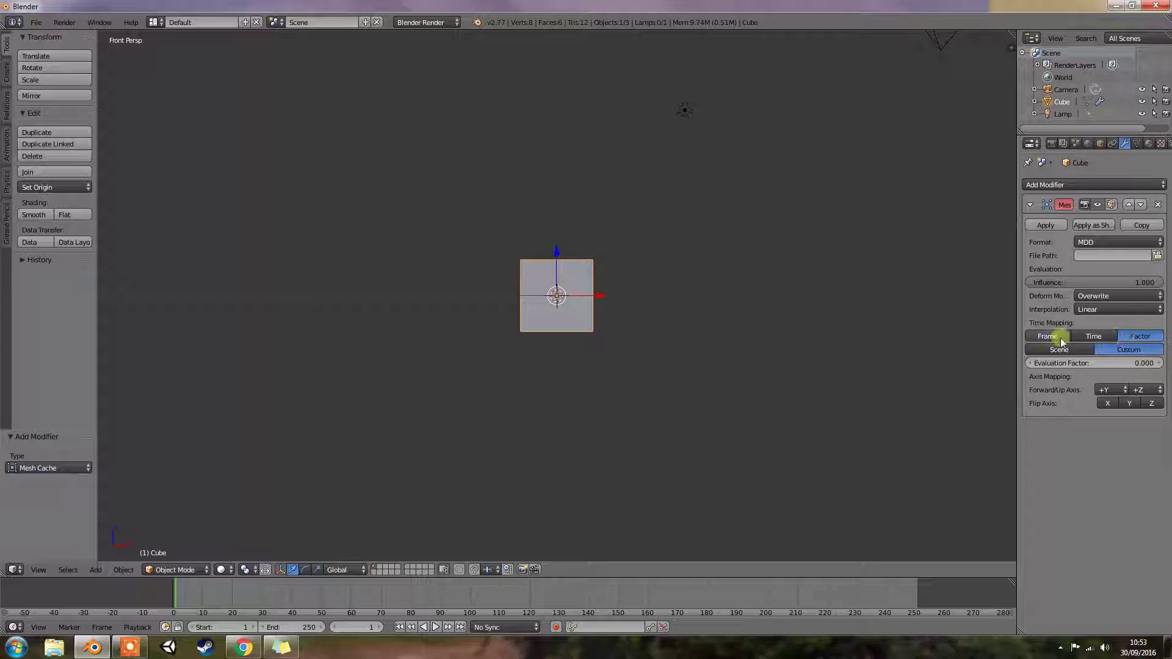
left_click(1090, 337)
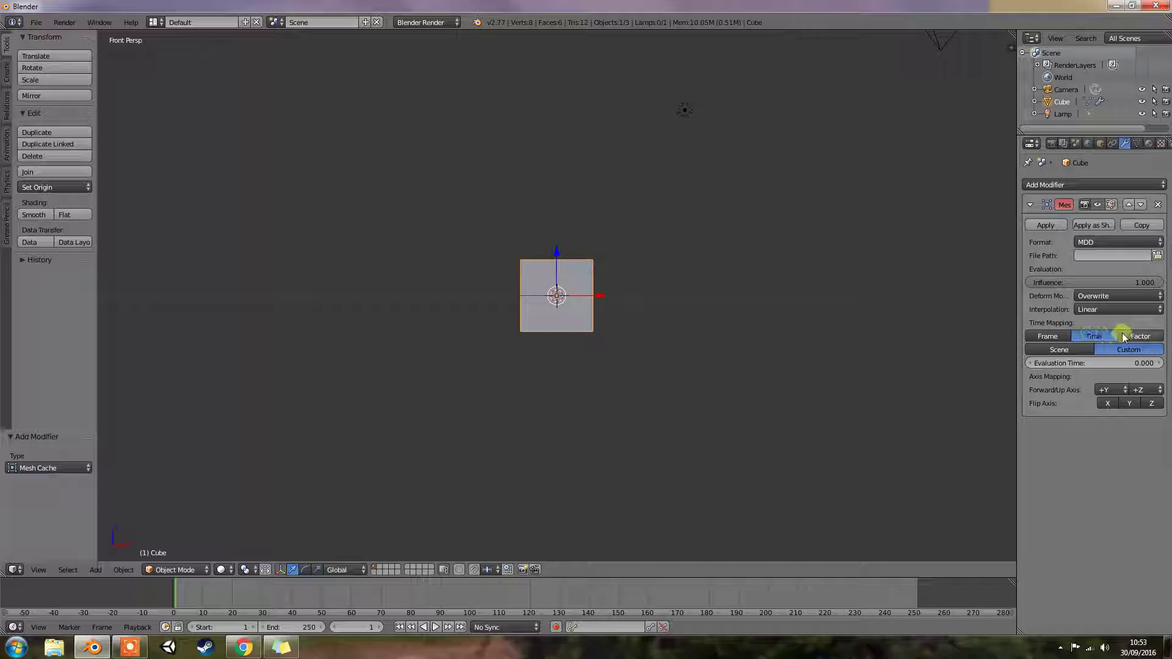
left_click(1066, 337)
left_click(1142, 337)
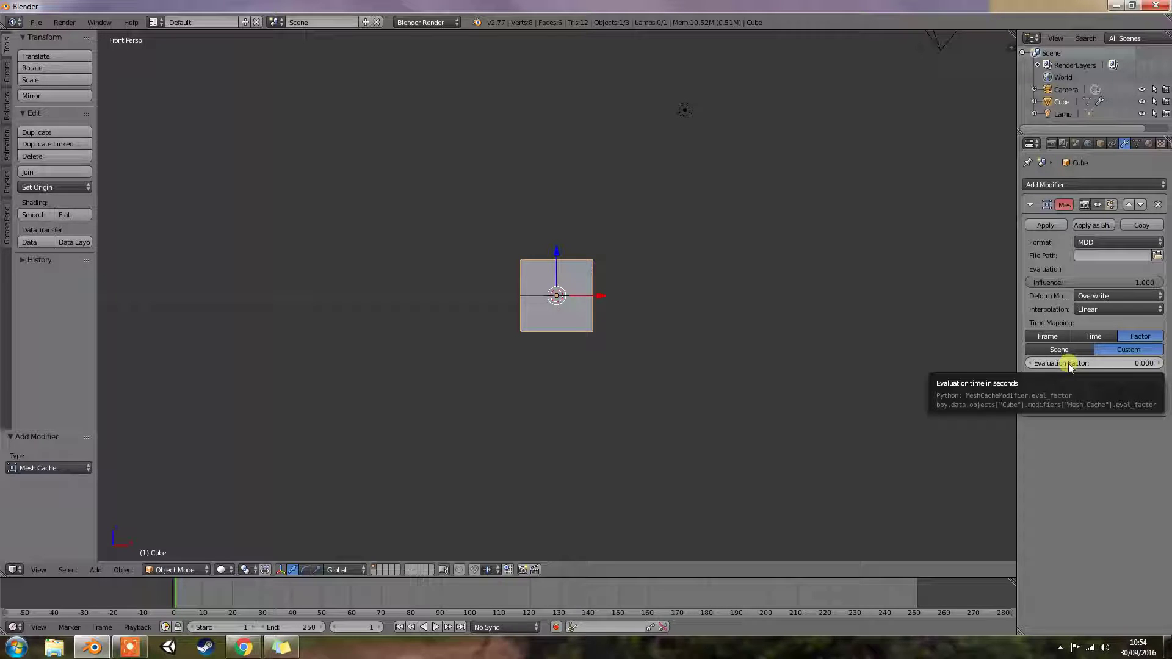
Switch time mapping back to Frame, evaluated from the Scene, keeping Frame Start 1 and Scale 10
left_click(1065, 331)
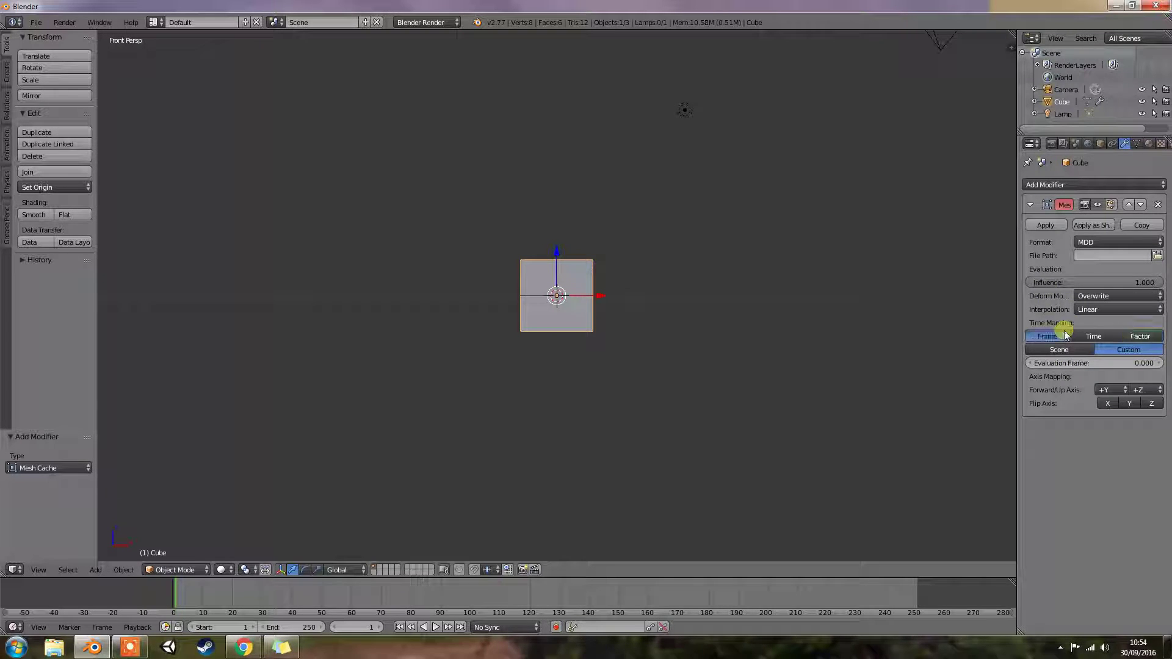
left_click(1068, 346)
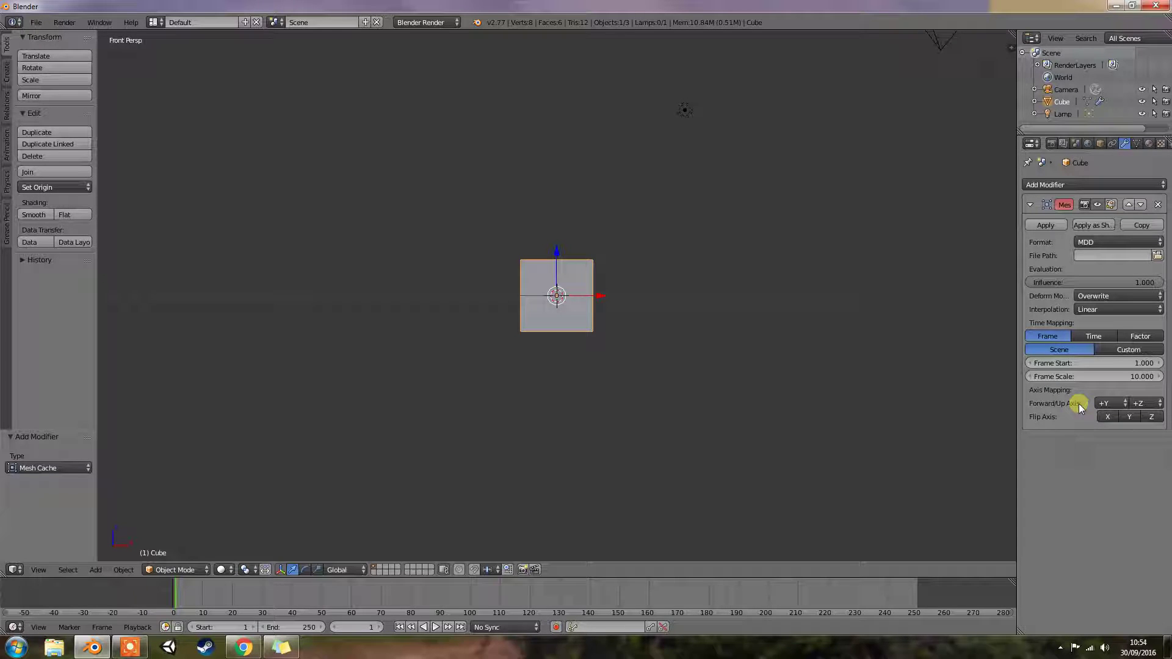
left_click(1125, 403)
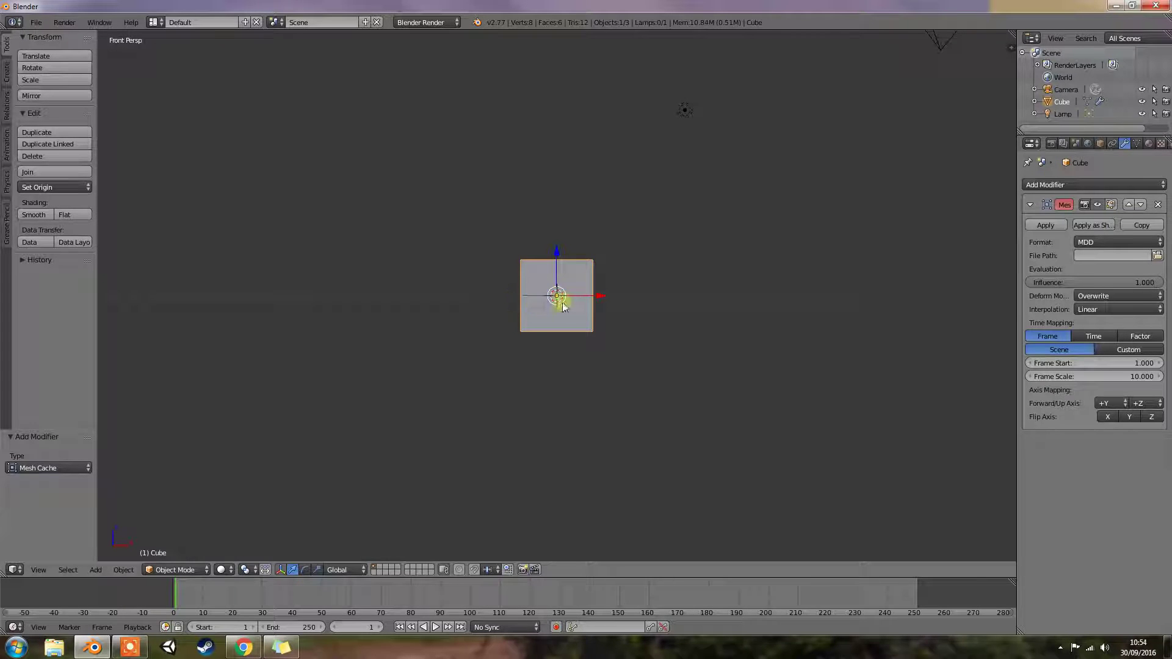
Move the cube right, enable Flip Axis X, then move the cube back near the centre
key("g")
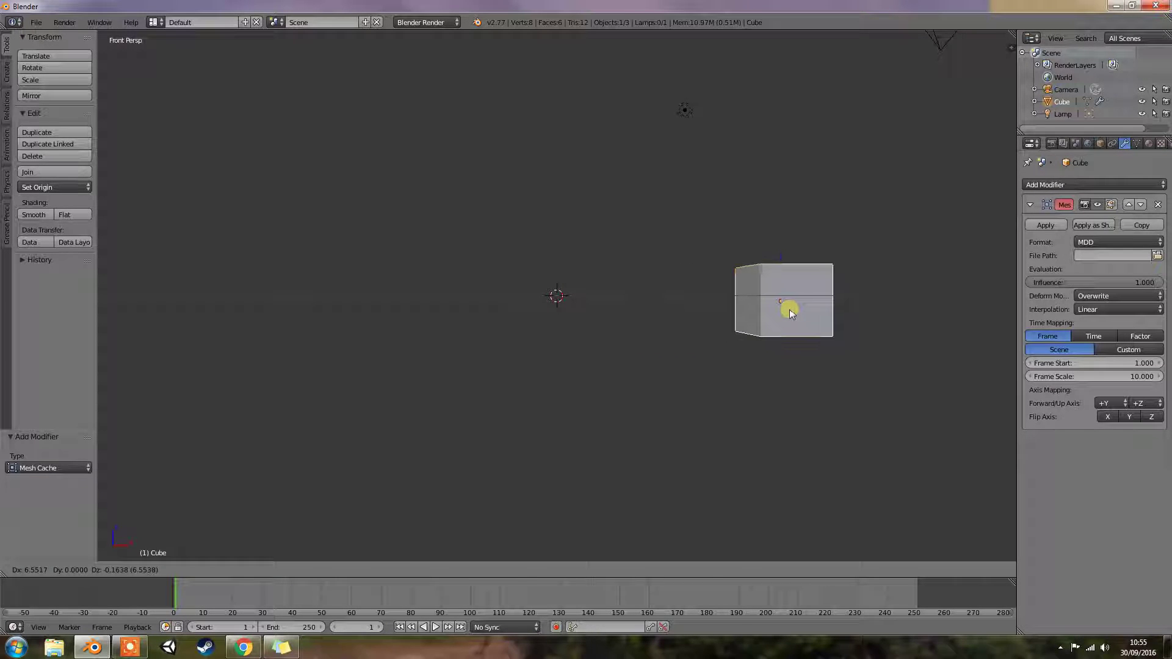
left_click(793, 309)
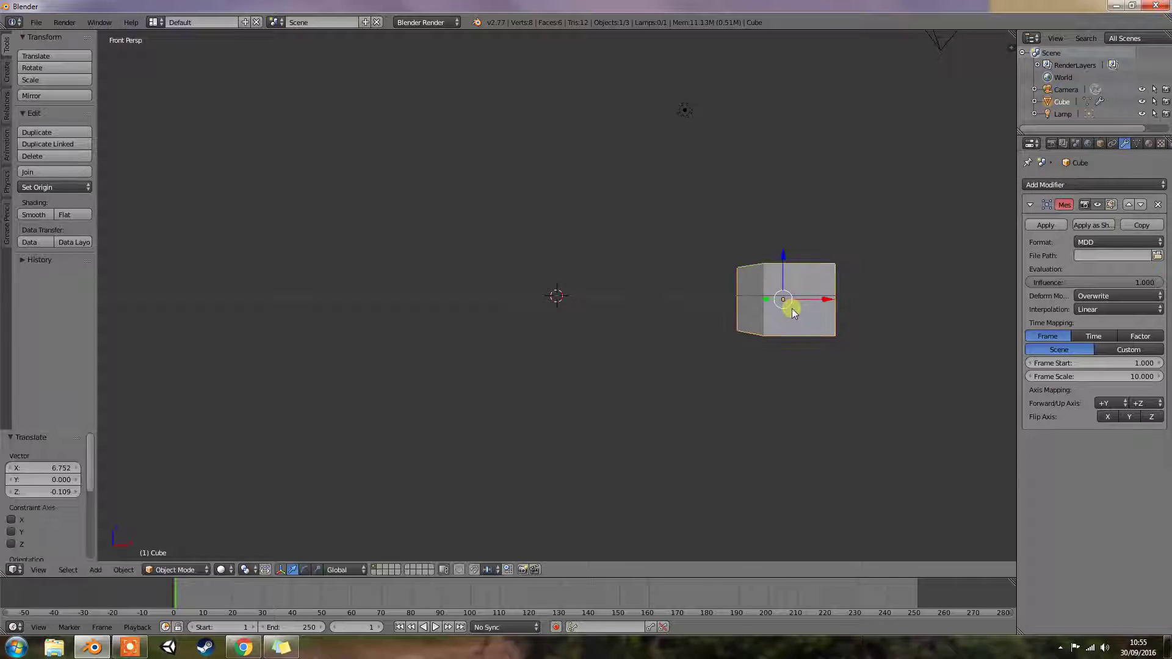
left_click(1108, 417)
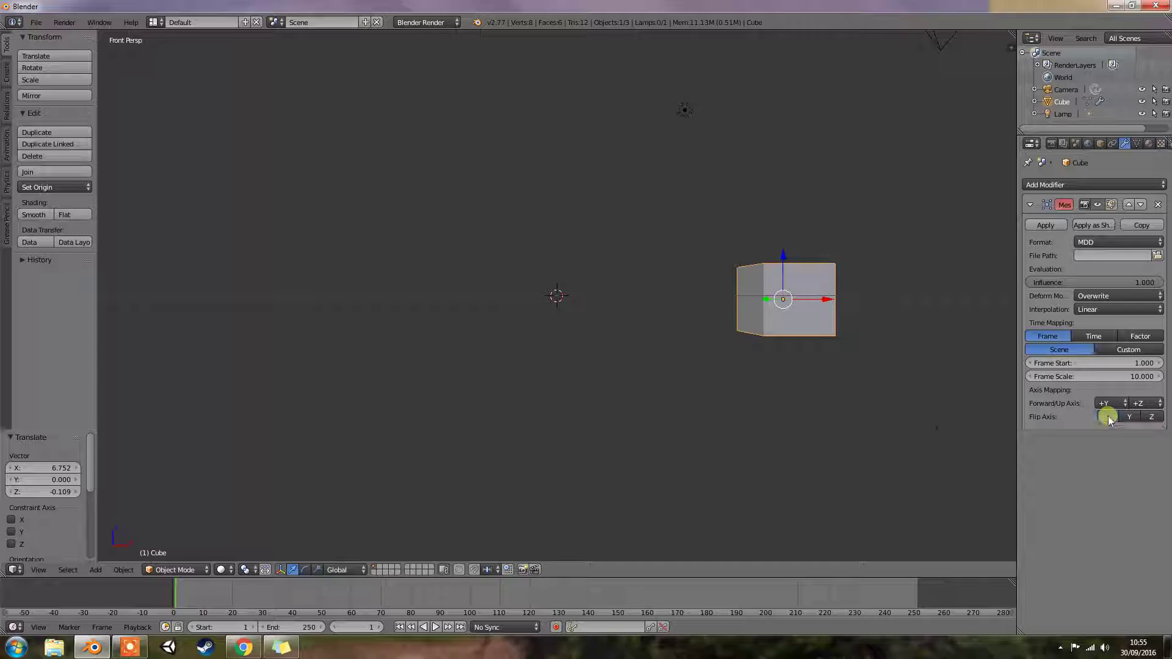
key("g")
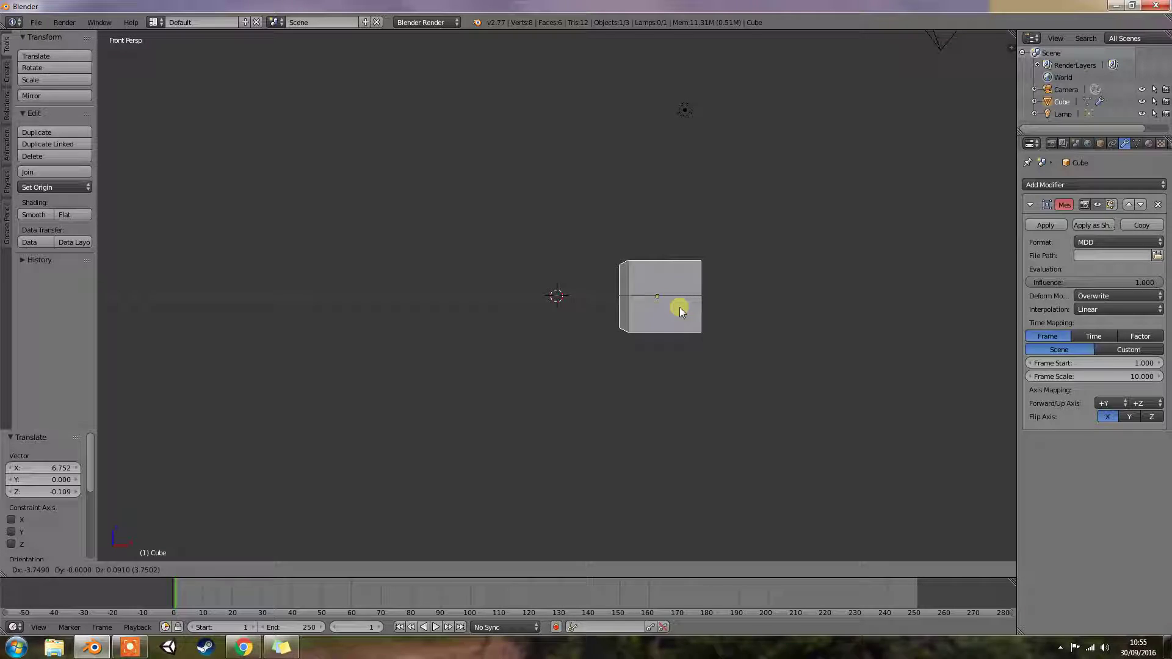
left_click(676, 306)
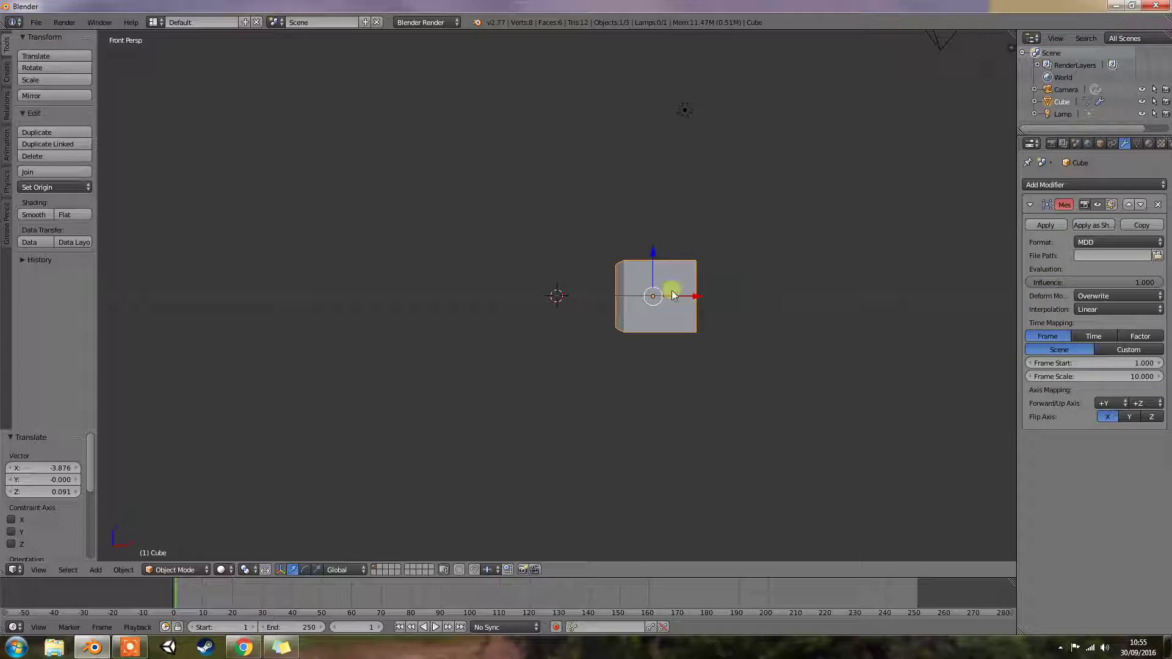
key("g")
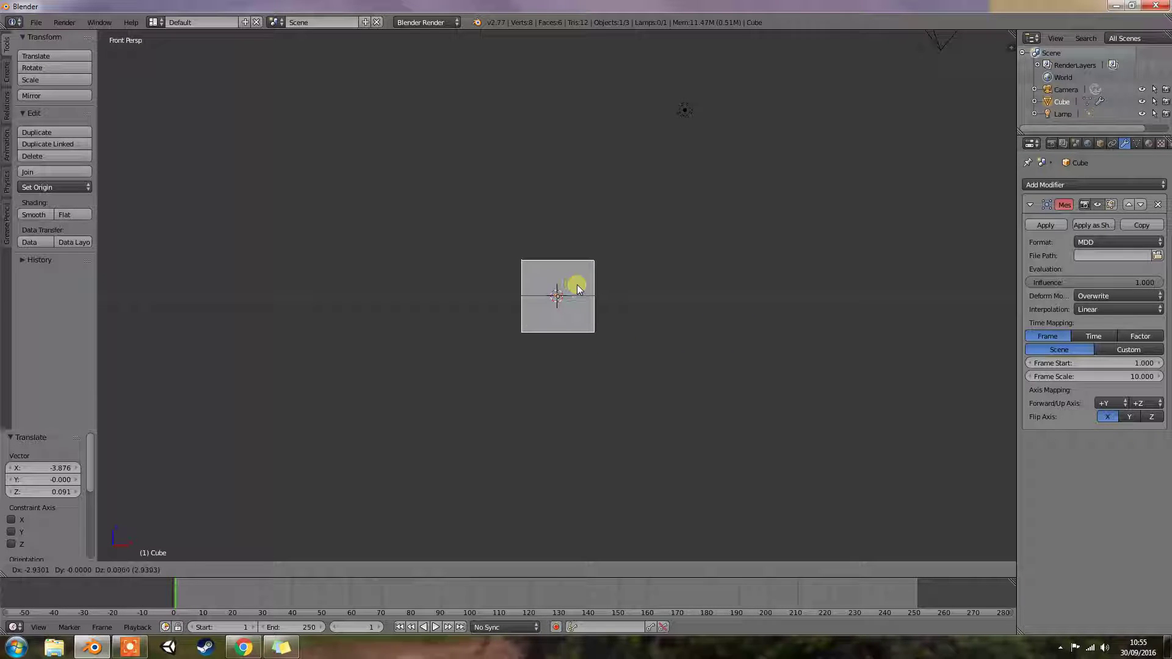
left_click(578, 288)
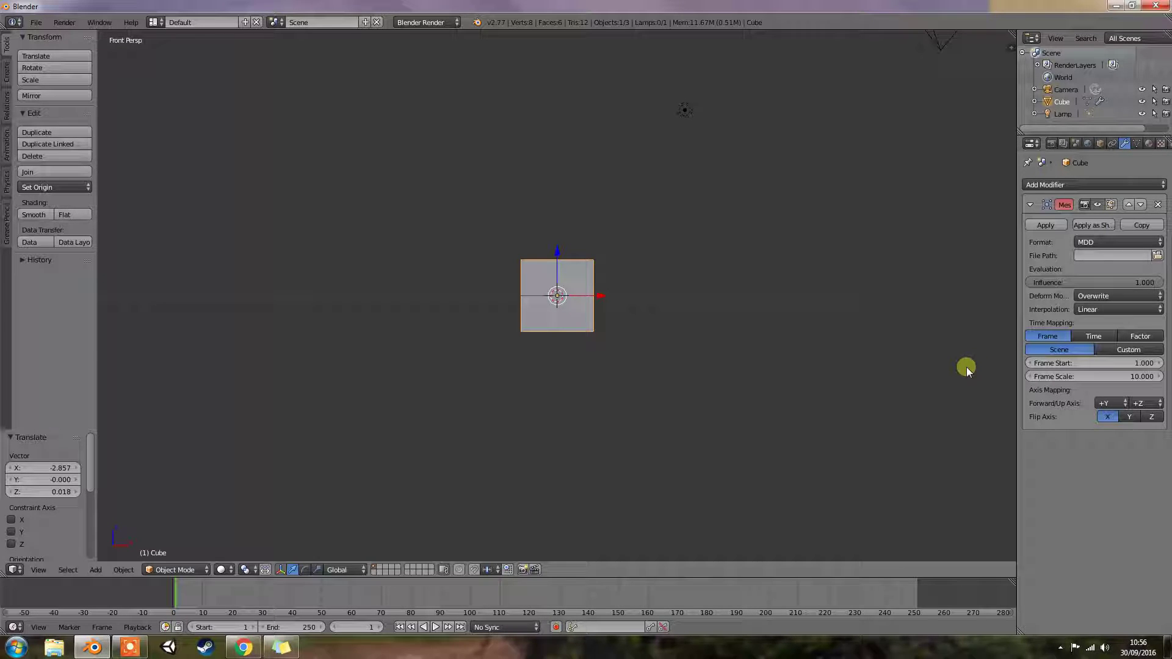
Show the Mesh Cache Format choices, PC2 and MDD
left_click(1101, 242)
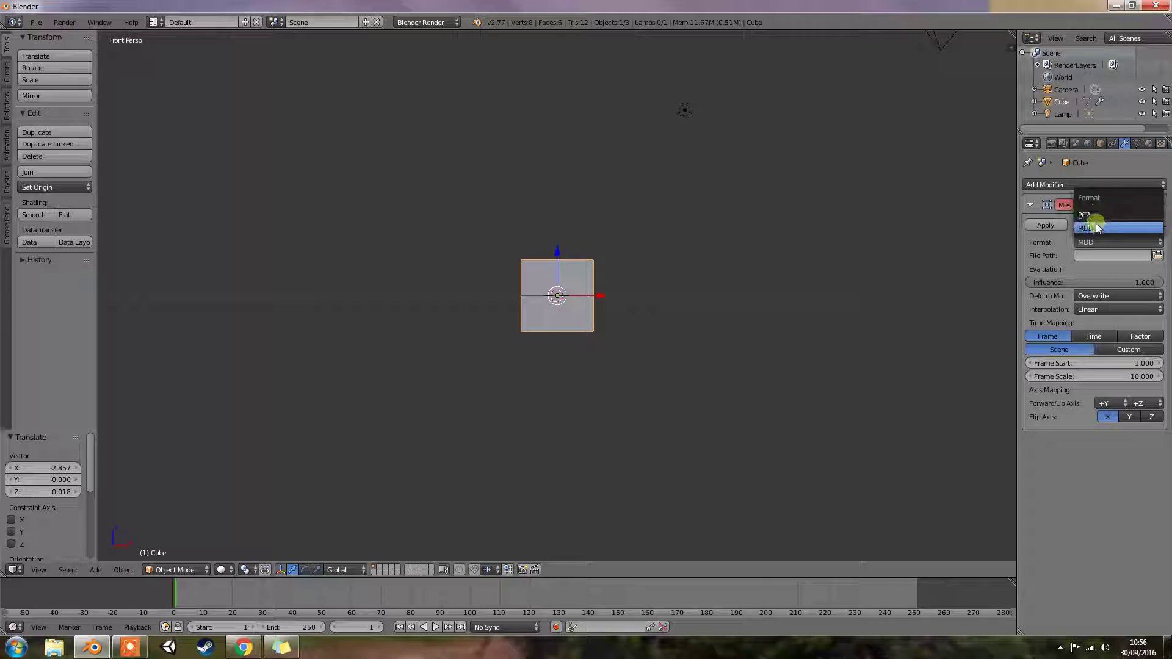
Keep MDD as the format, orbit around the cube, then return to front and camera views
left_click(1095, 227)
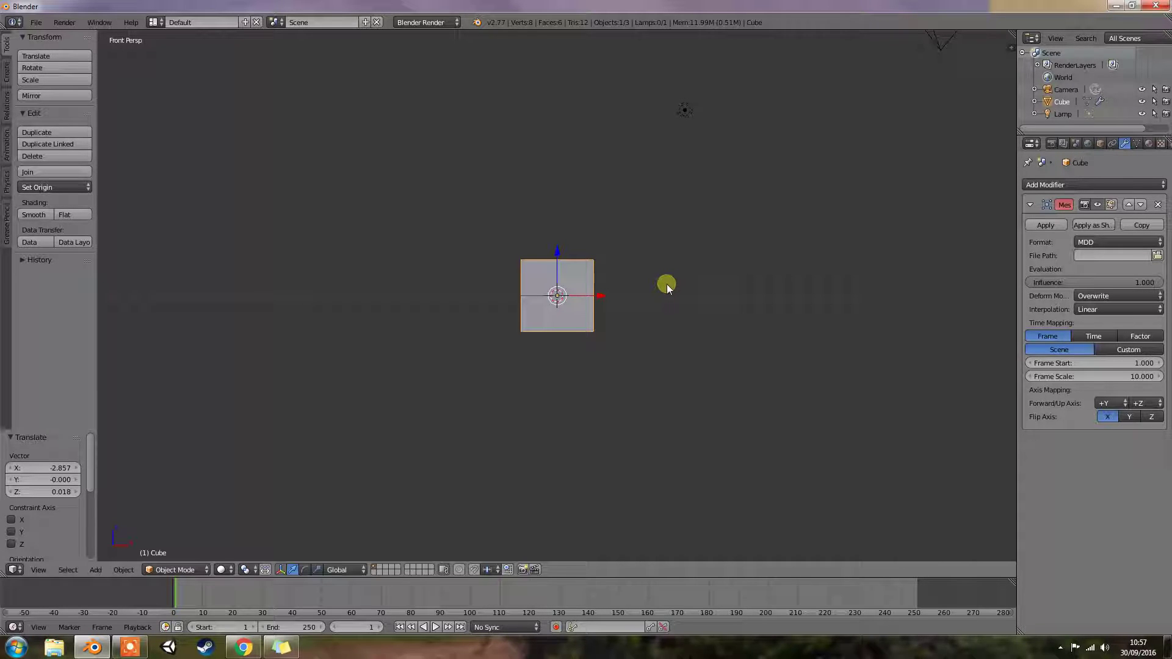
middle_click_drag(667, 284, 549, 289)
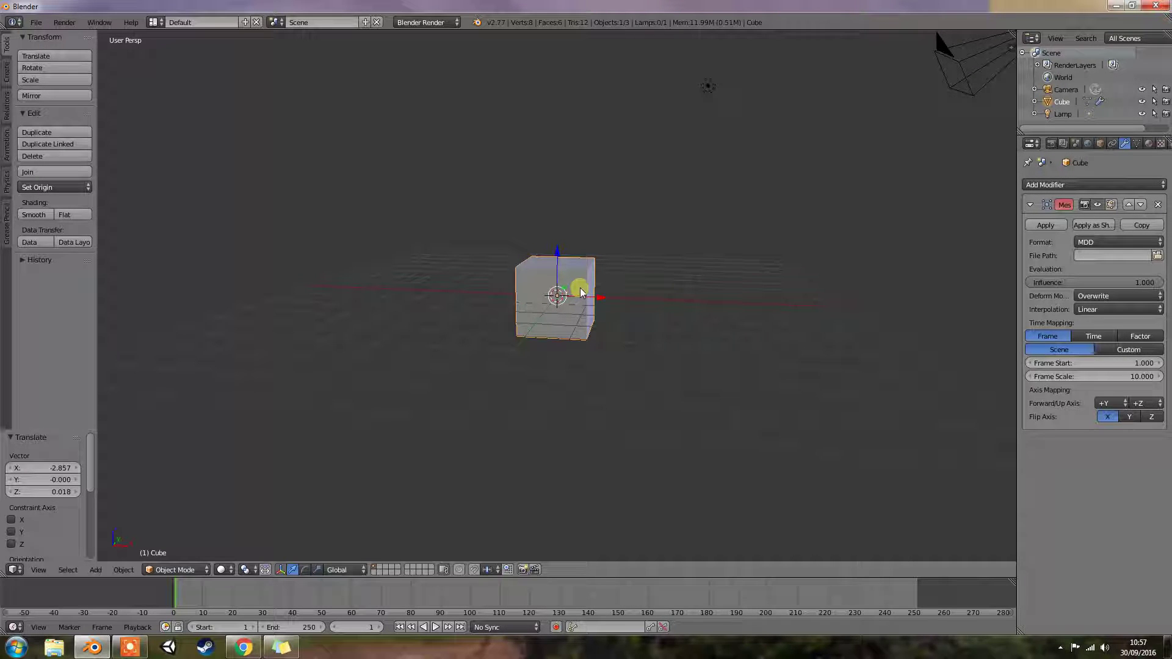
key("KP_1")
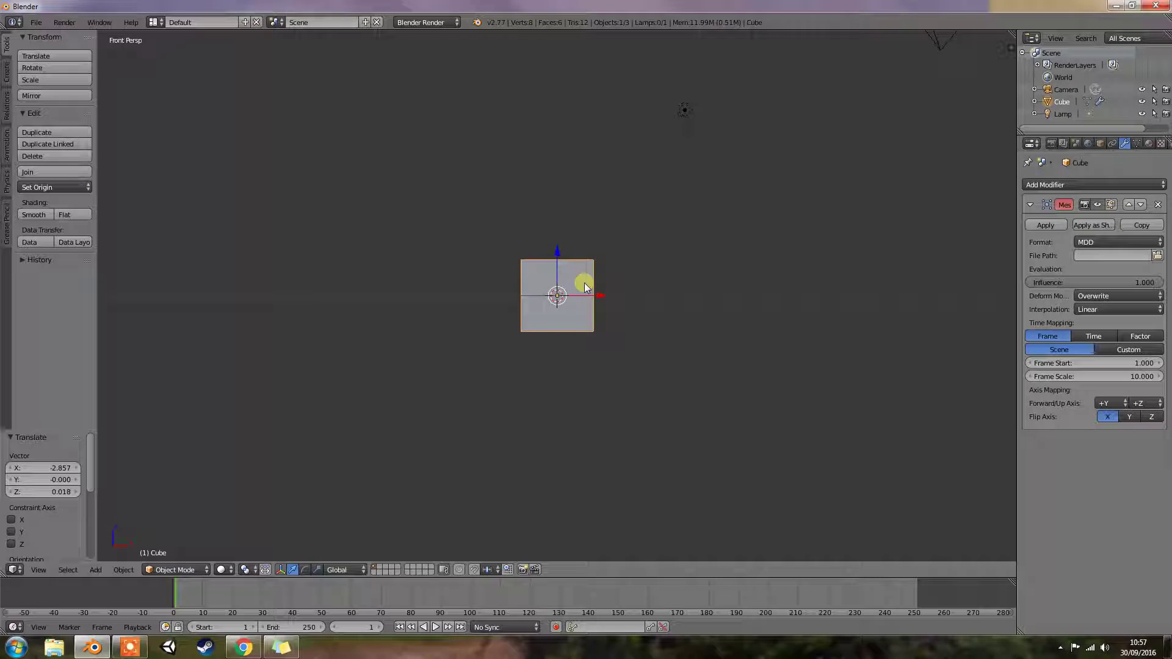
key("KP_0")
key("KP_0")
left_click(1035, 184)
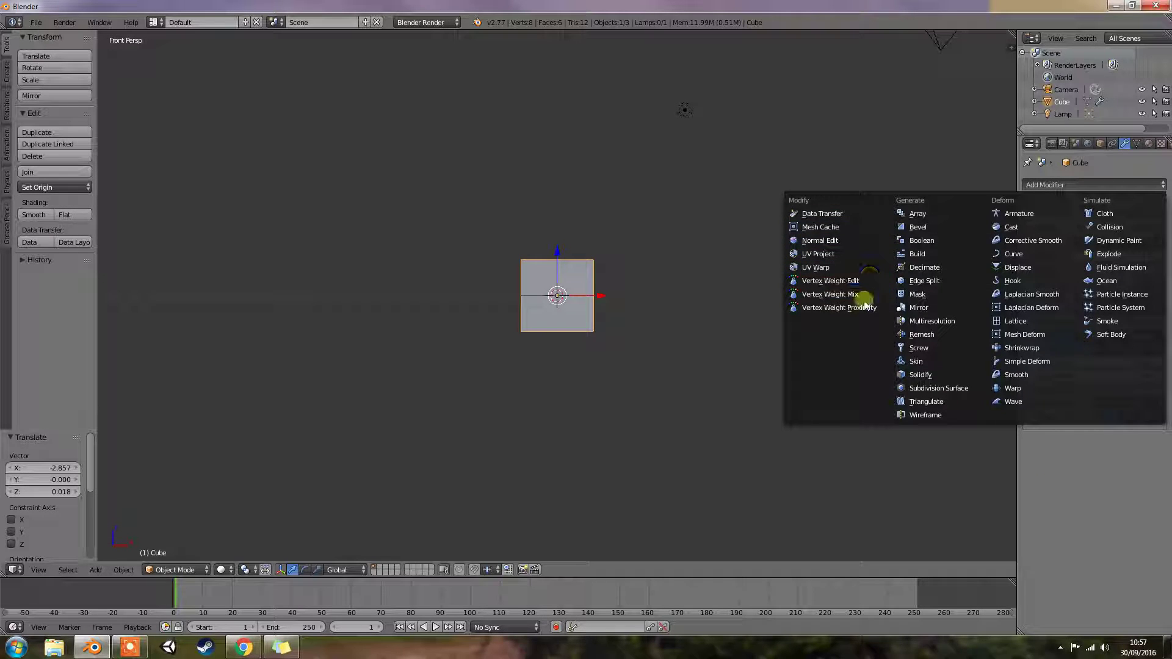
left_click(842, 227)
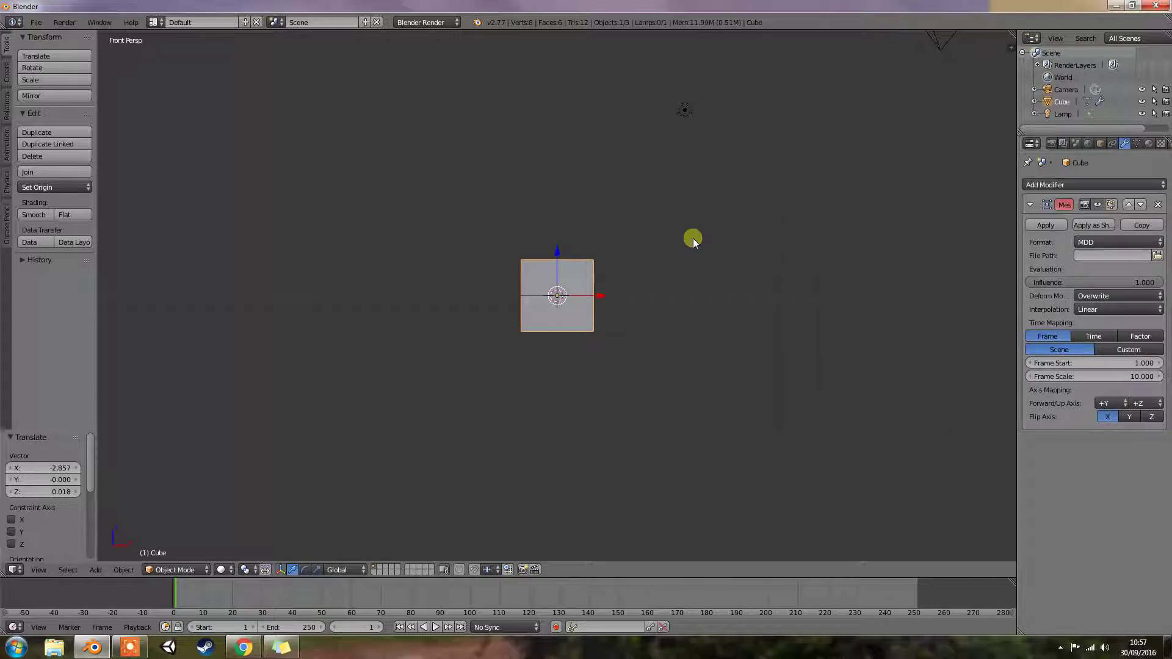